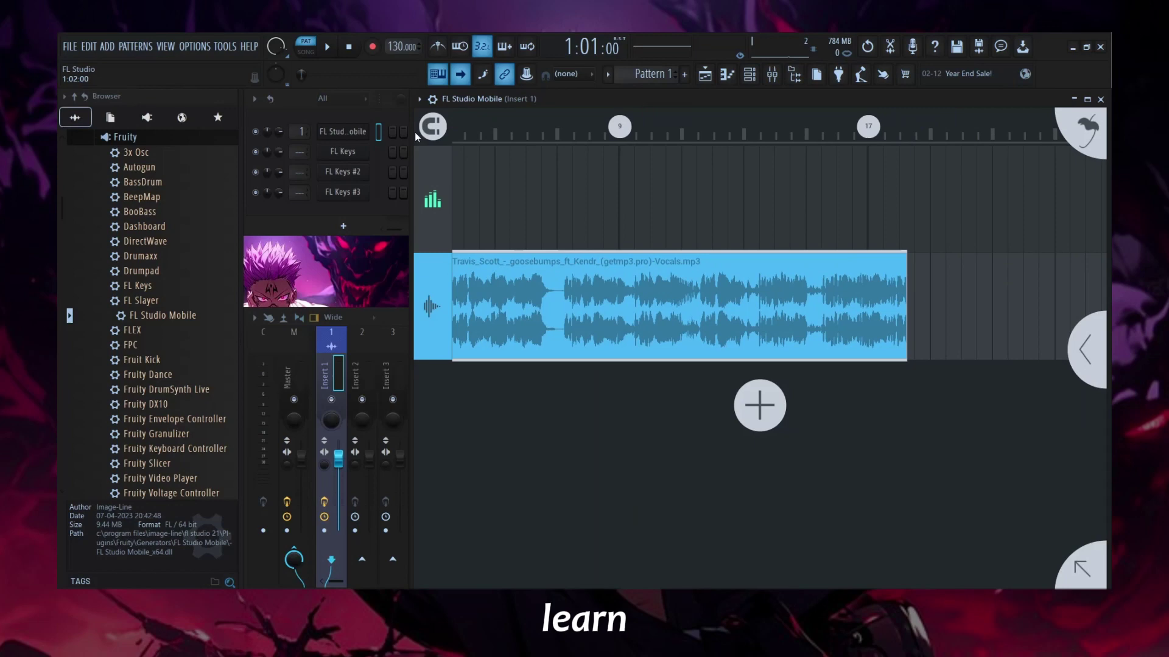
Step: Play the imported vocal clip from the beginning to listen to it, and stop playback
{"action": "left_click_drag", "start_coordinate": [503, 124], "coordinate": [522, 147]}
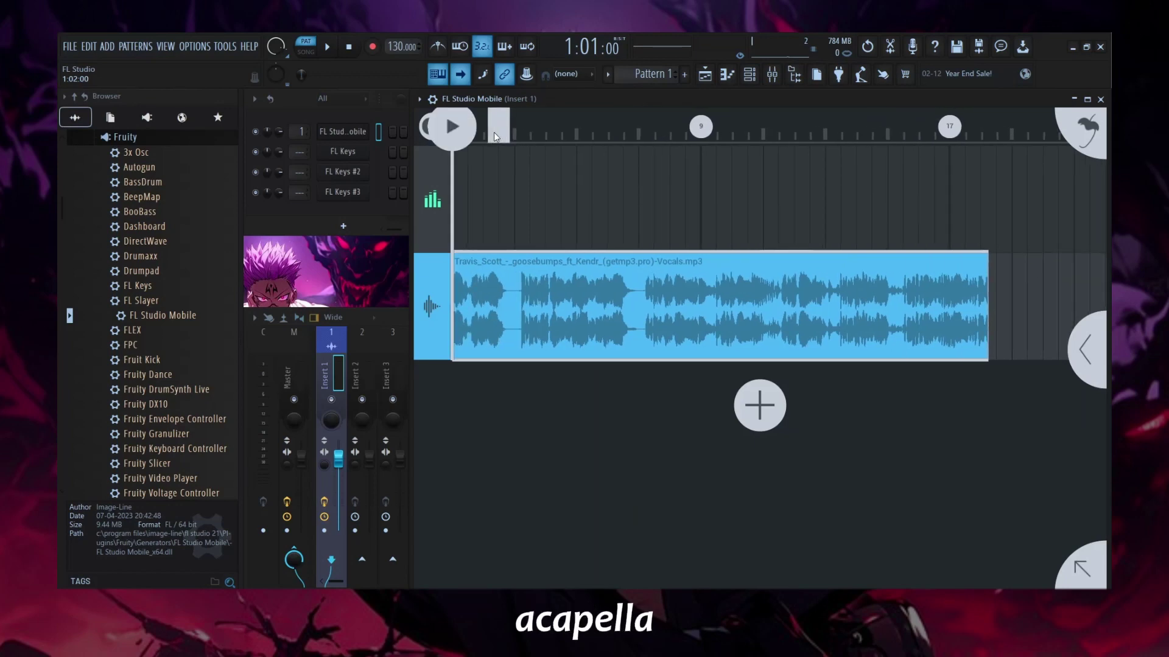
{"action": "left_click", "coordinate": [494, 132]}
{"action": "left_click", "coordinate": [454, 131]}
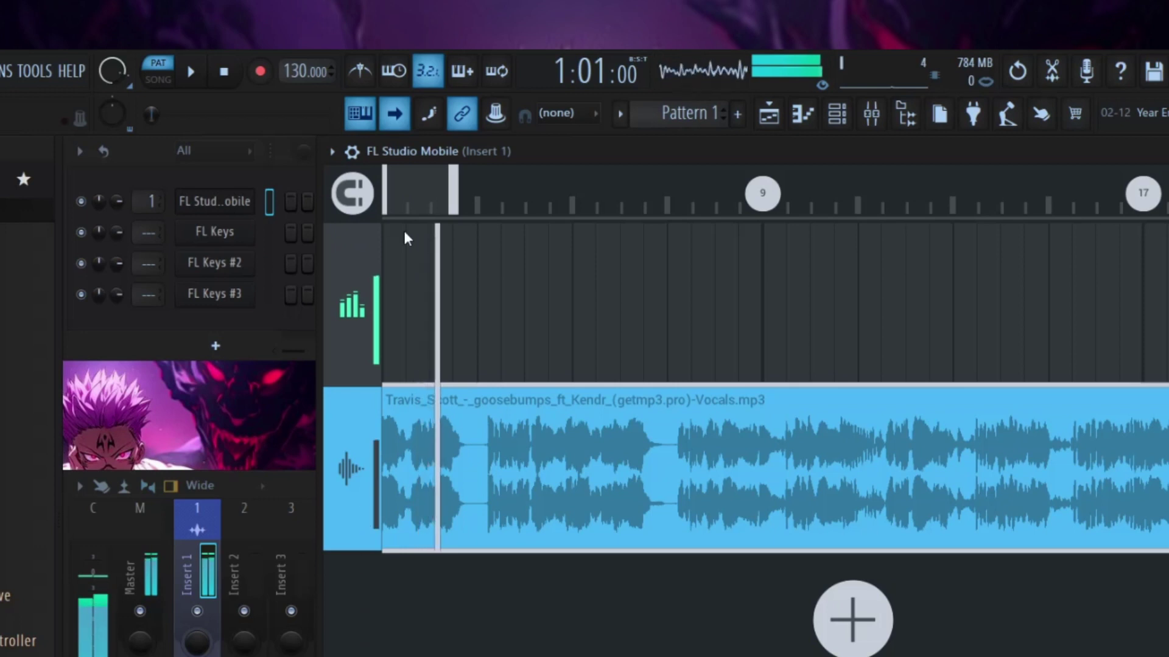
{"action": "scroll", "coordinate": [404, 209], "scroll_direction": "up", "scroll_amount": 5}
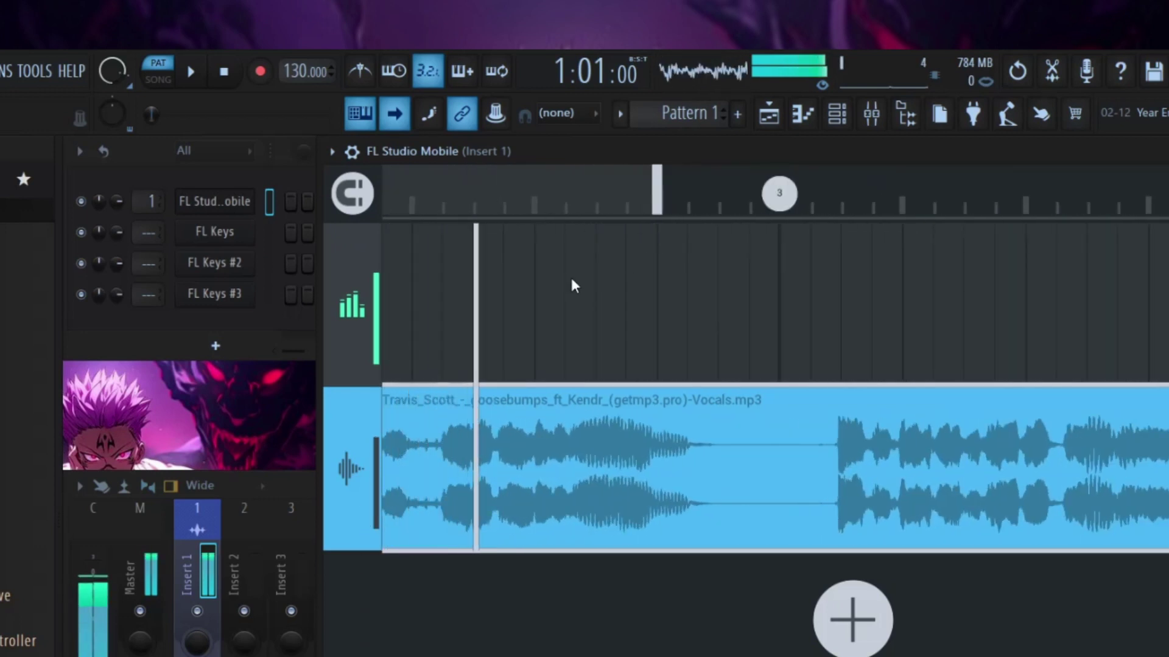
{"action": "scroll", "coordinate": [572, 280], "scroll_direction": "left", "scroll_amount": 2}
{"action": "left_click", "coordinate": [467, 186]}
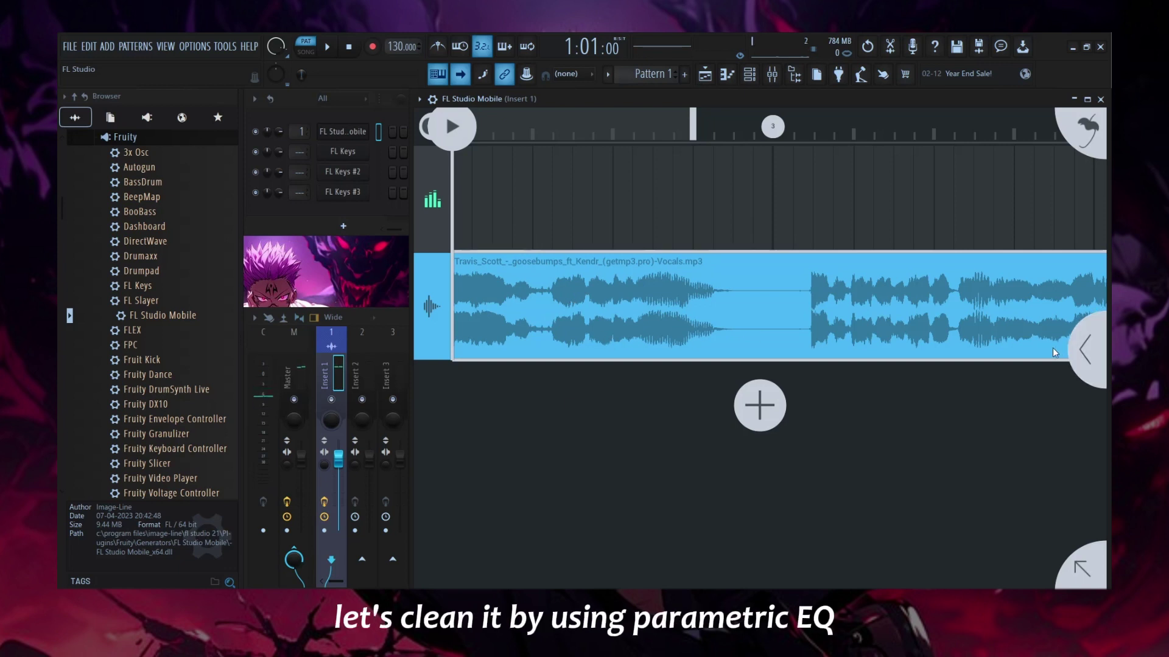
Step: Open the vocal track's effects rack, add an FX Equalizer, and cut band 1 to -6.4 dB as a LowShelf
{"action": "left_click", "coordinate": [1085, 350]}
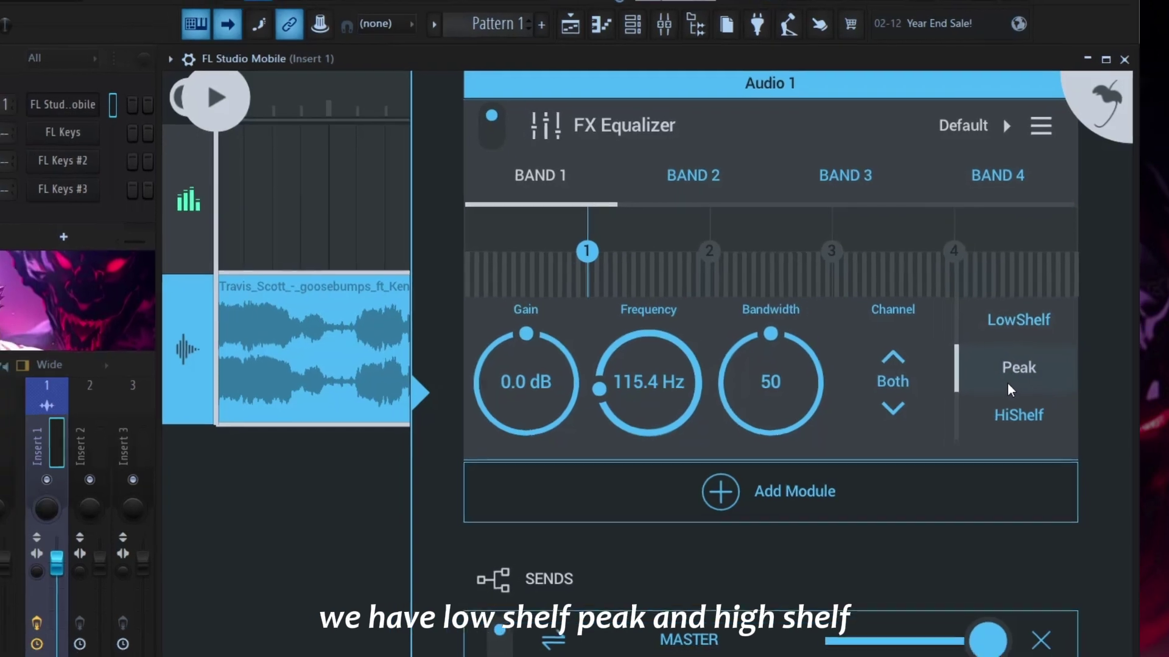
{"action": "left_click", "coordinate": [1018, 415]}
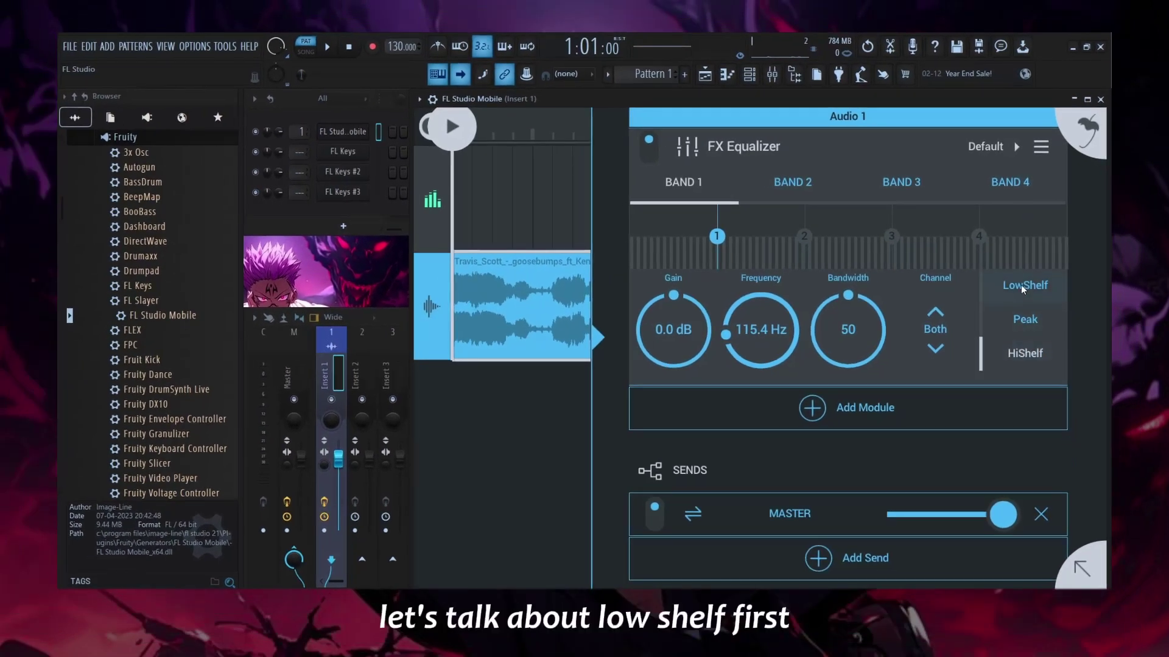
{"action": "left_click", "coordinate": [1017, 285]}
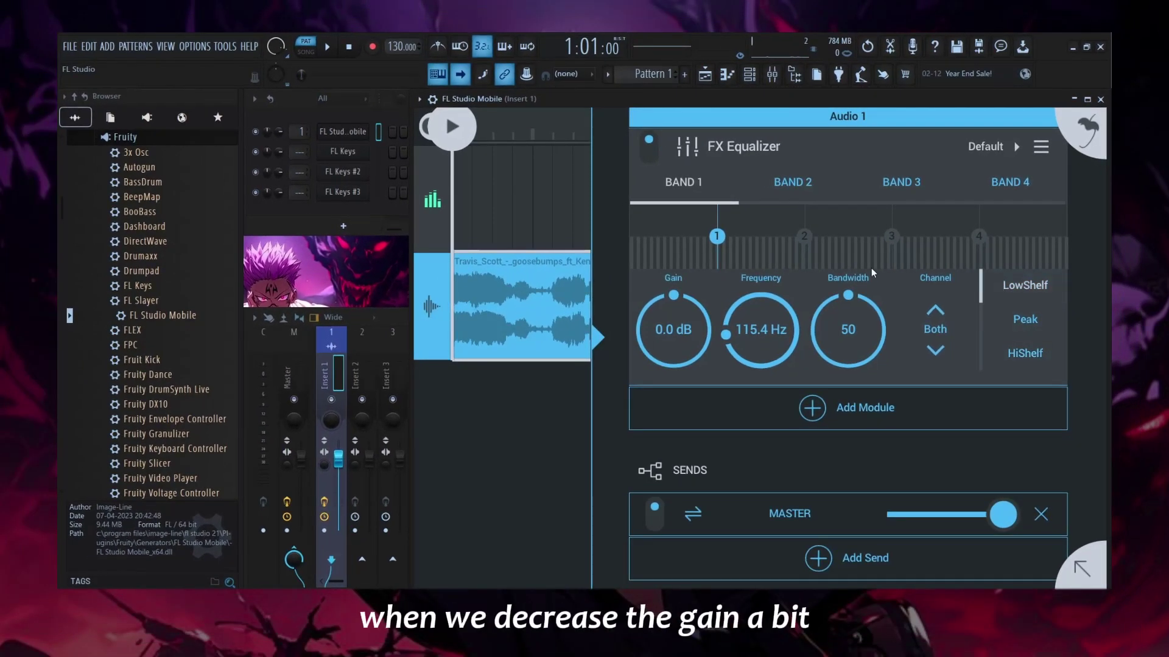
{"action": "left_click_drag", "start_coordinate": [723, 243], "coordinate": [715, 283]}
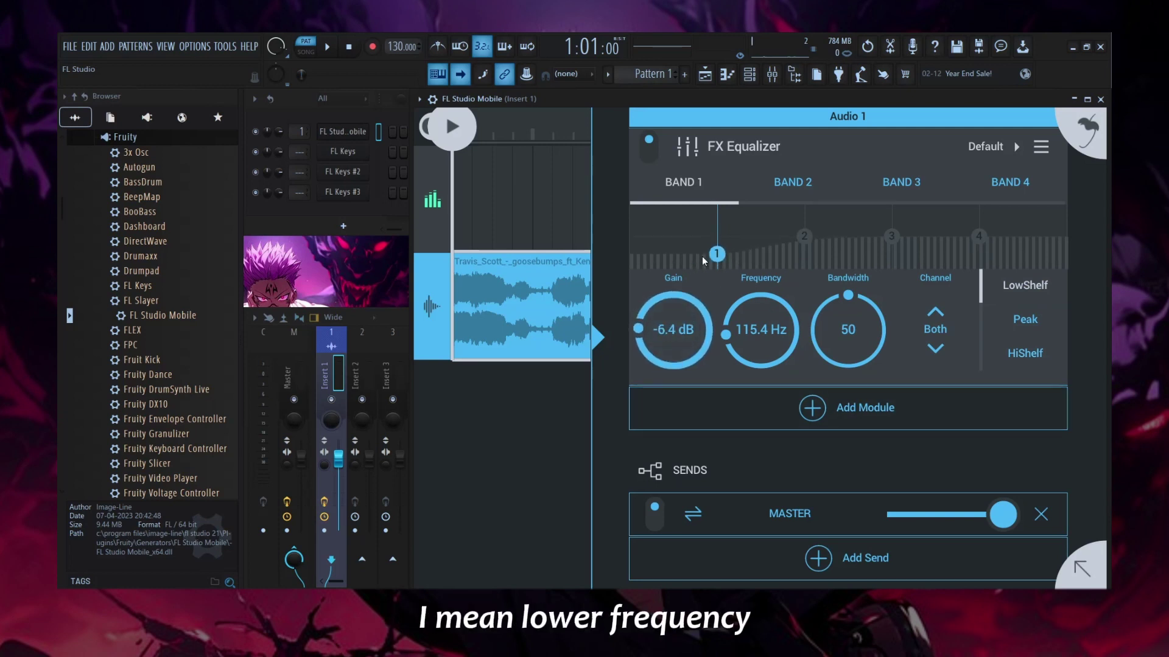
Step: Try band 1 as HiShelf, return it to Peak, and adjust its gain to 8.0 dB, frequency to 238.4 Hz and bandwidth
{"action": "left_click", "coordinate": [1022, 358]}
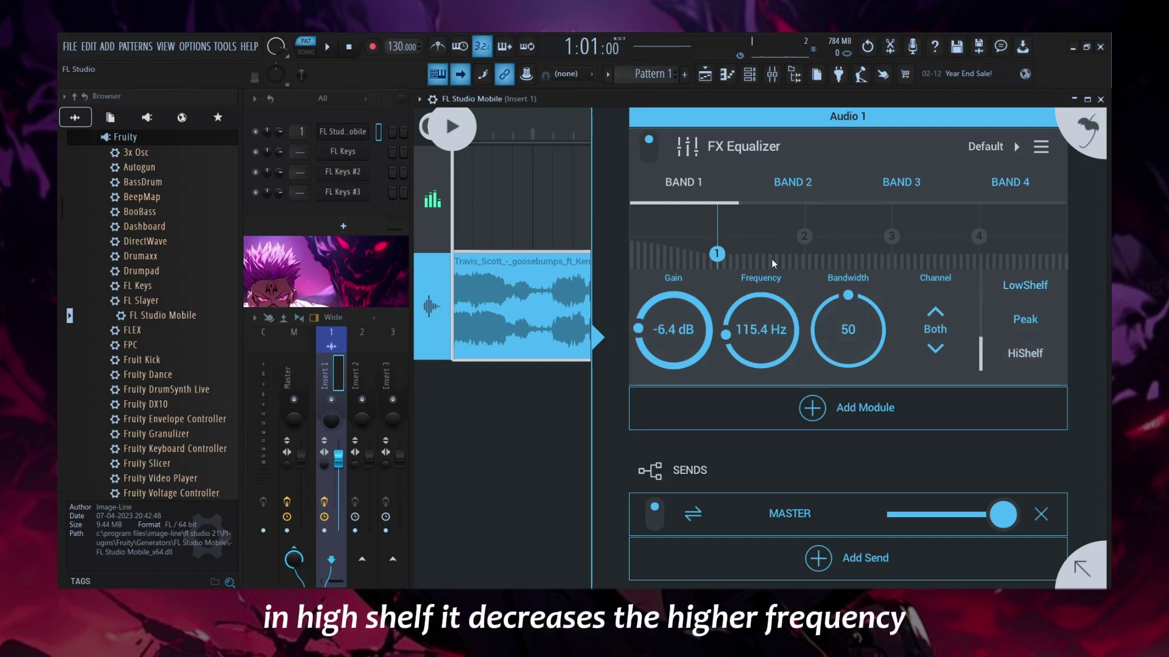
{"action": "left_click_drag", "start_coordinate": [672, 322], "coordinate": [739, 311]}
{"action": "left_click", "coordinate": [1020, 320]}
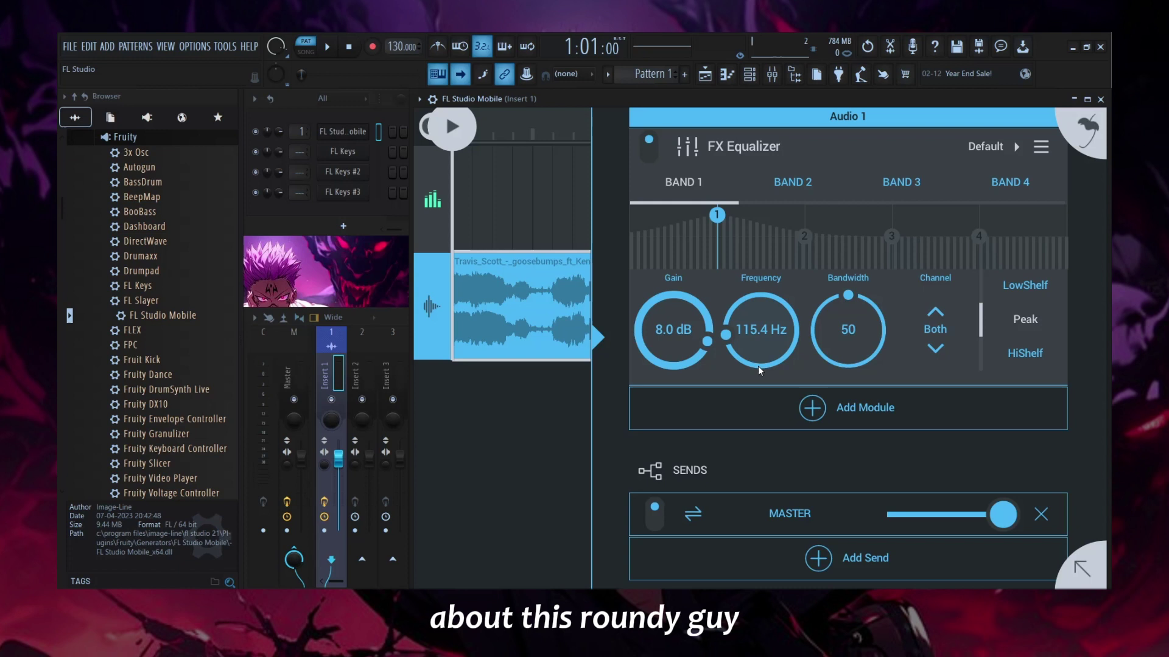
{"action": "left_click_drag", "start_coordinate": [781, 341], "coordinate": [790, 230]}
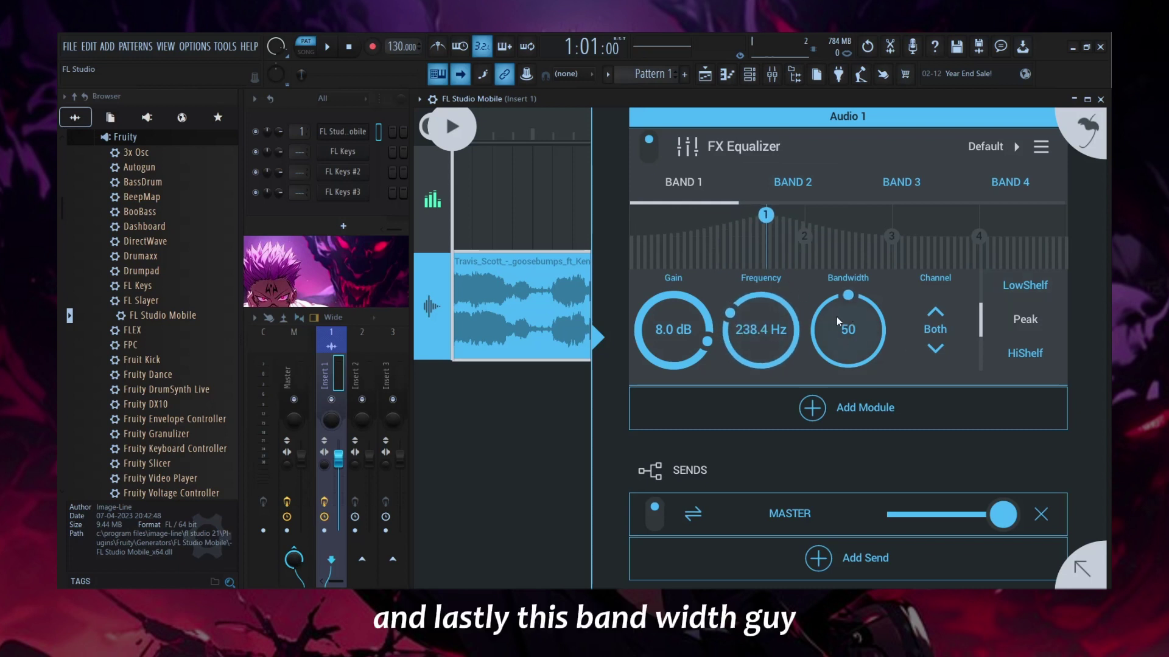
{"action": "left_click_drag", "start_coordinate": [854, 318], "coordinate": [901, 206]}
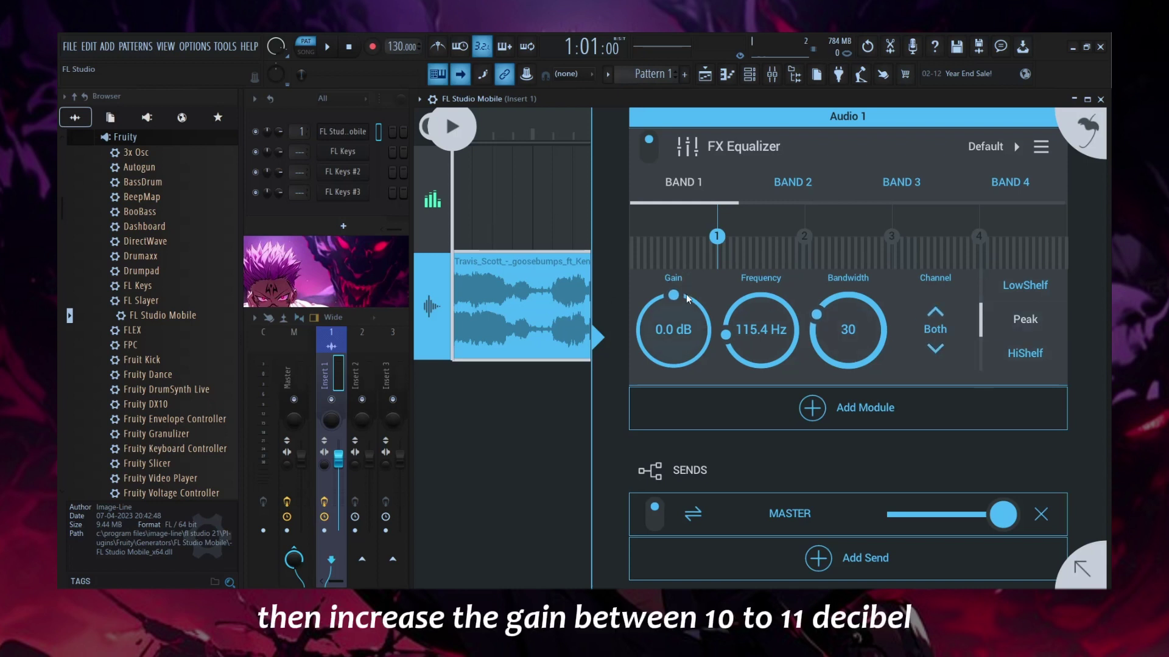
Step: Set band 1's gain to 10.3 dB, its bandwidth to 0 and its frequency to 32.0 Hz
{"action": "mouse_move", "coordinate": [687, 299]}
{"action": "left_mouse_down"}
{"action": "mouse_move", "coordinate": [673, 346]}
{"action": "mouse_move", "coordinate": [685, 240]}
{"action": "mouse_move", "coordinate": [655, 339]}
{"action": "mouse_move", "coordinate": [696, 196]}
{"action": "mouse_move", "coordinate": [659, 340]}
{"action": "mouse_move", "coordinate": [688, 352]}
{"action": "left_mouse_up"}
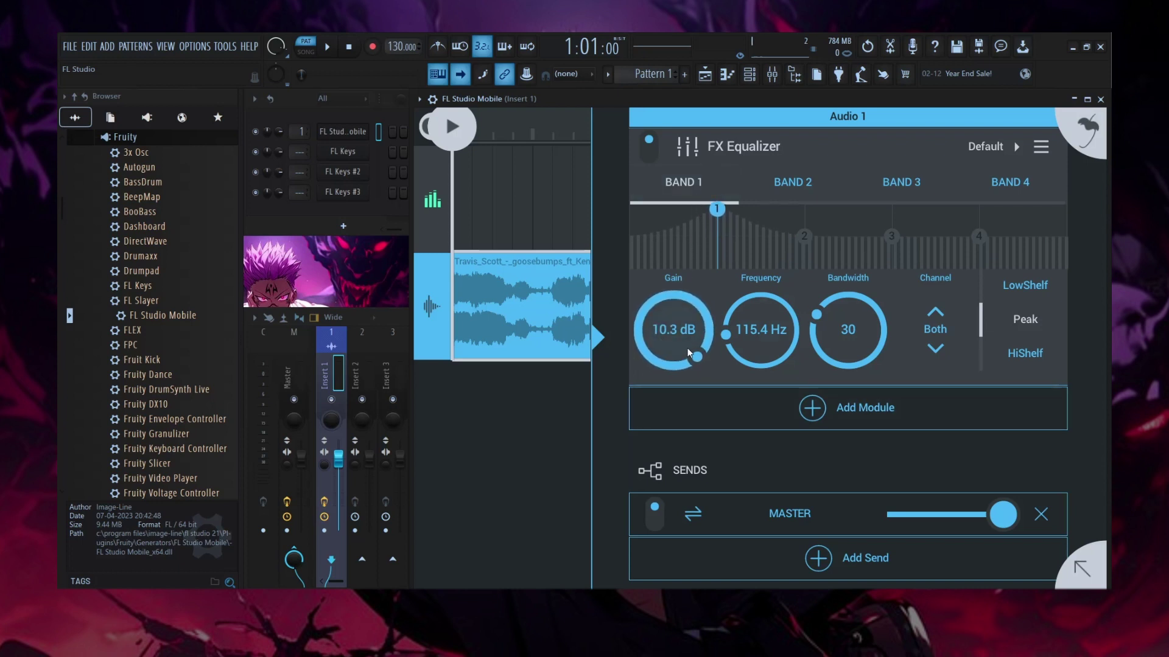
{"action": "left_click_drag", "start_coordinate": [847, 314], "coordinate": [845, 476]}
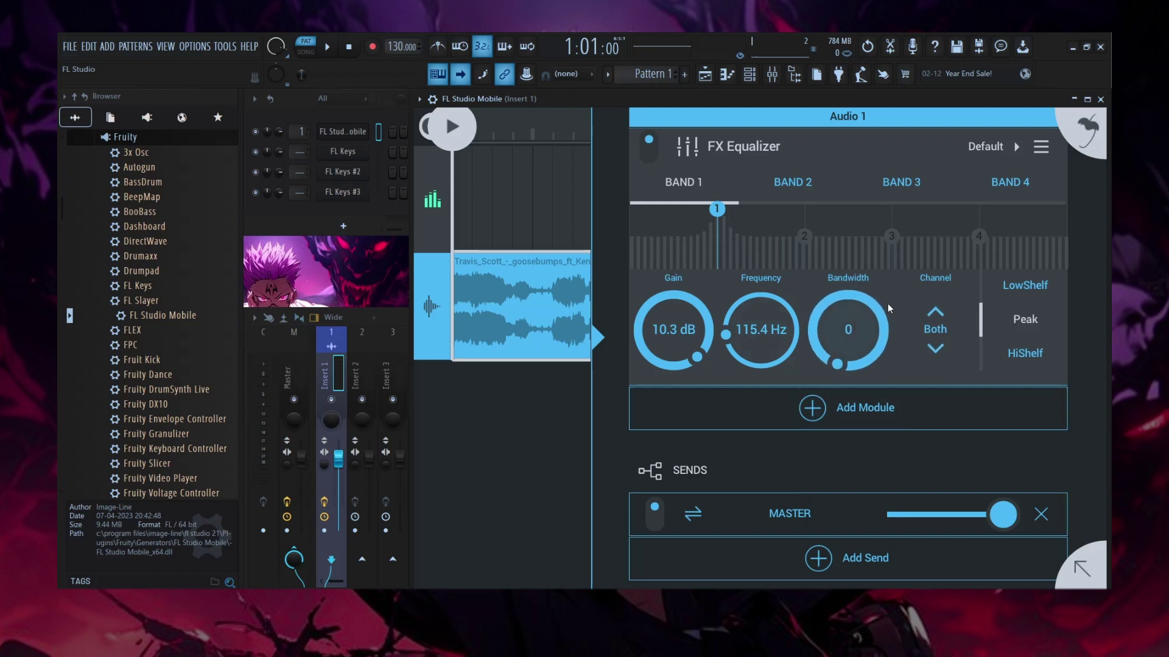
{"action": "left_click_drag", "start_coordinate": [717, 209], "coordinate": [513, 146]}
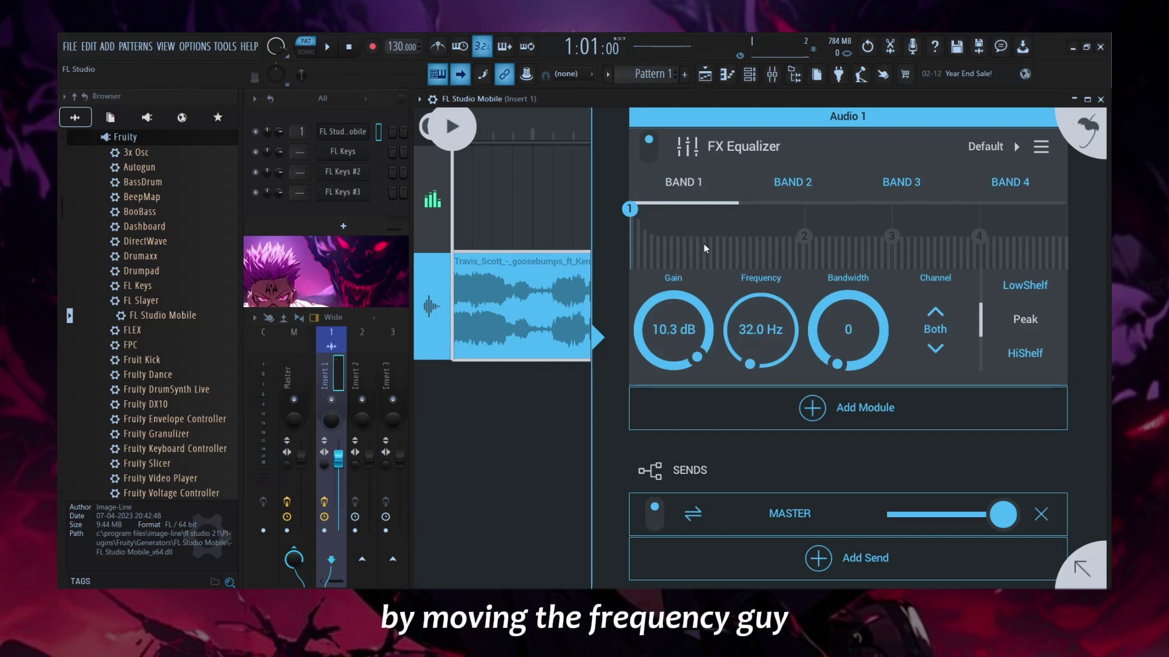
Step: Sweep band 1's frequency up to about 235.8 Hz while the vocal plays, and stop playback
{"action": "left_click", "coordinate": [454, 129]}
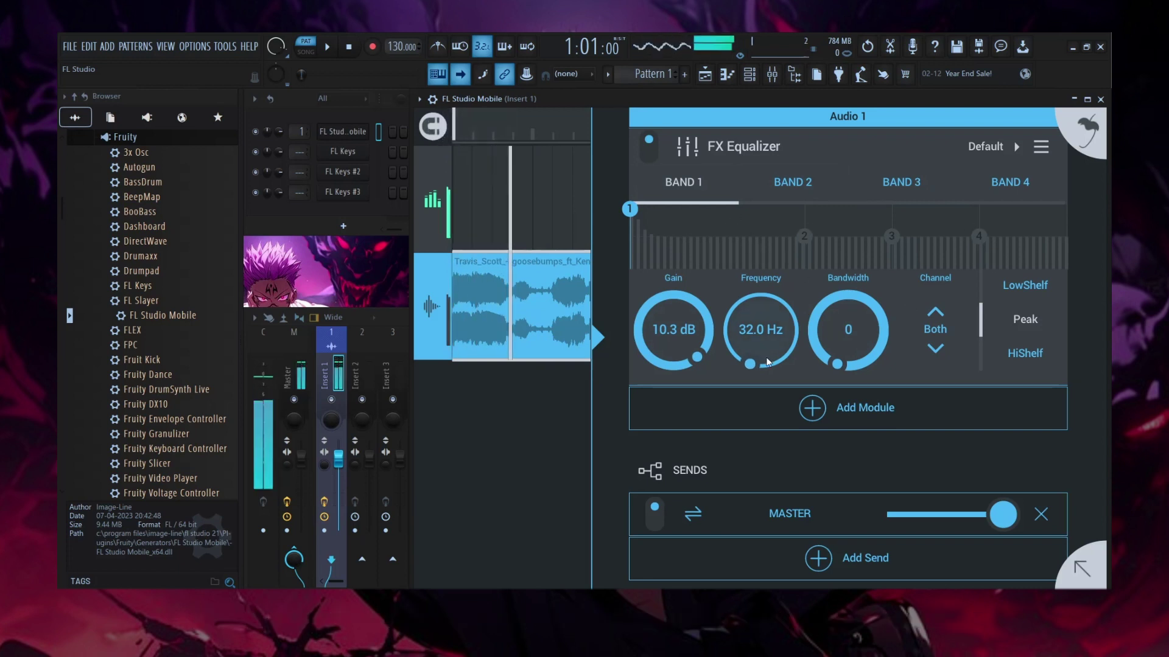
{"action": "left_click_drag", "start_coordinate": [767, 360], "coordinate": [787, 156]}
{"action": "key", "text": "space"}
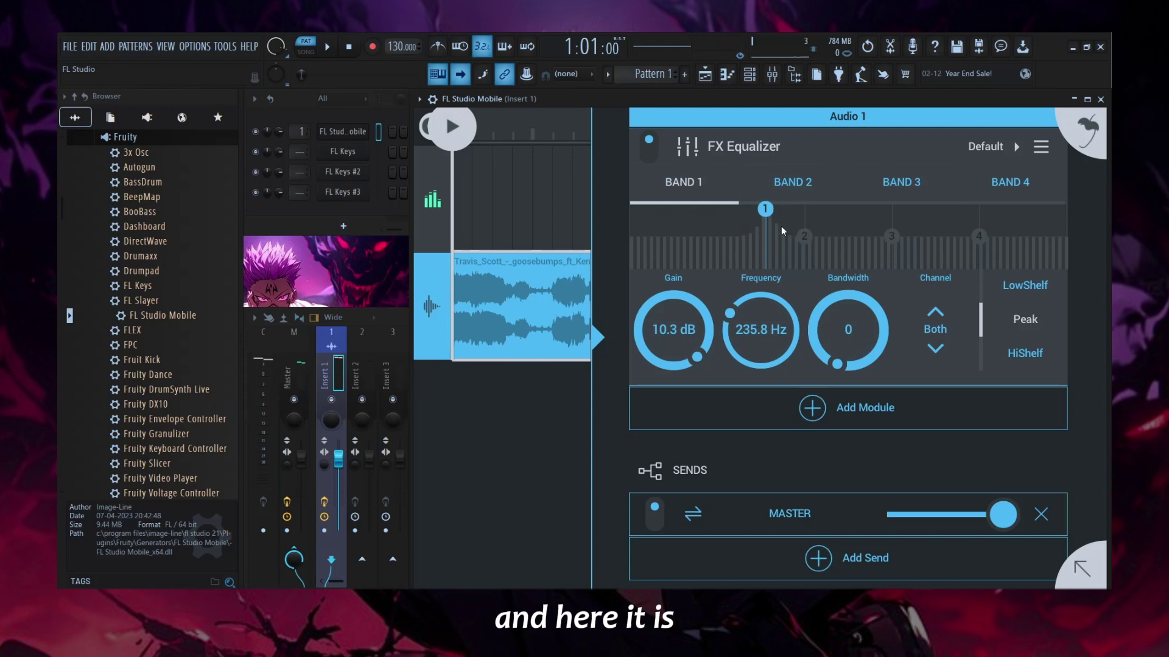
Step: Cut band 1's gain to -1.8 dB and play the vocal briefly to check the change
{"action": "scroll", "coordinate": [668, 310], "scroll_direction": "down", "scroll_amount": 3}
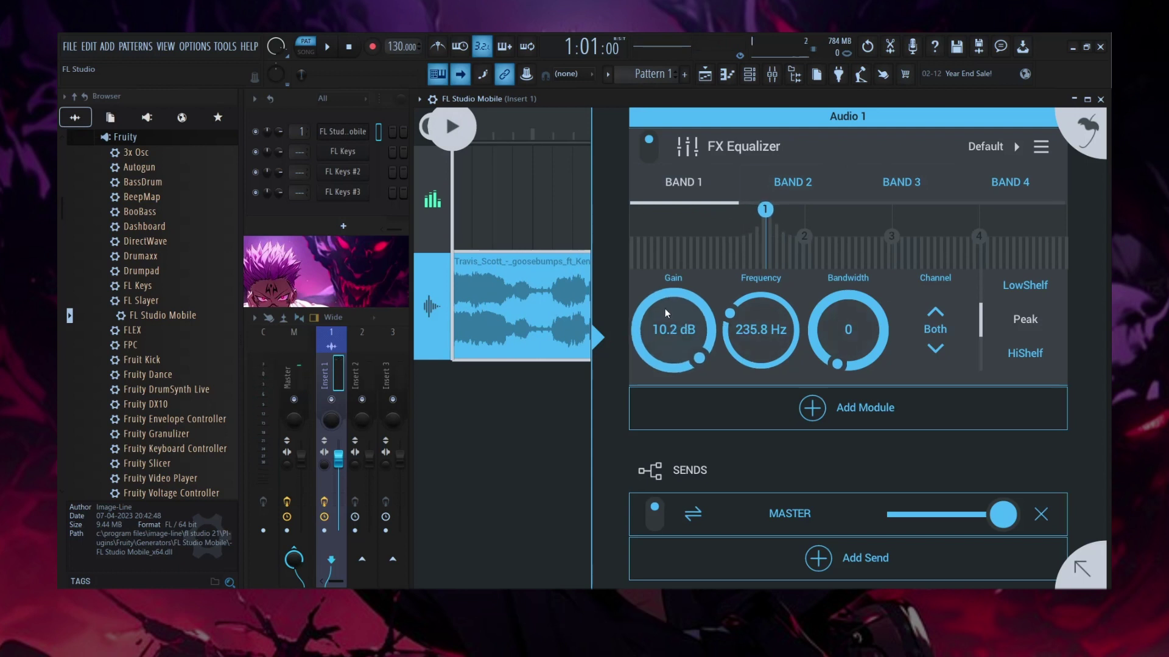
{"action": "mouse_move", "coordinate": [670, 310]}
{"action": "left_mouse_down"}
{"action": "mouse_move", "coordinate": [679, 360]}
{"action": "mouse_move", "coordinate": [680, 332]}
{"action": "left_mouse_up"}
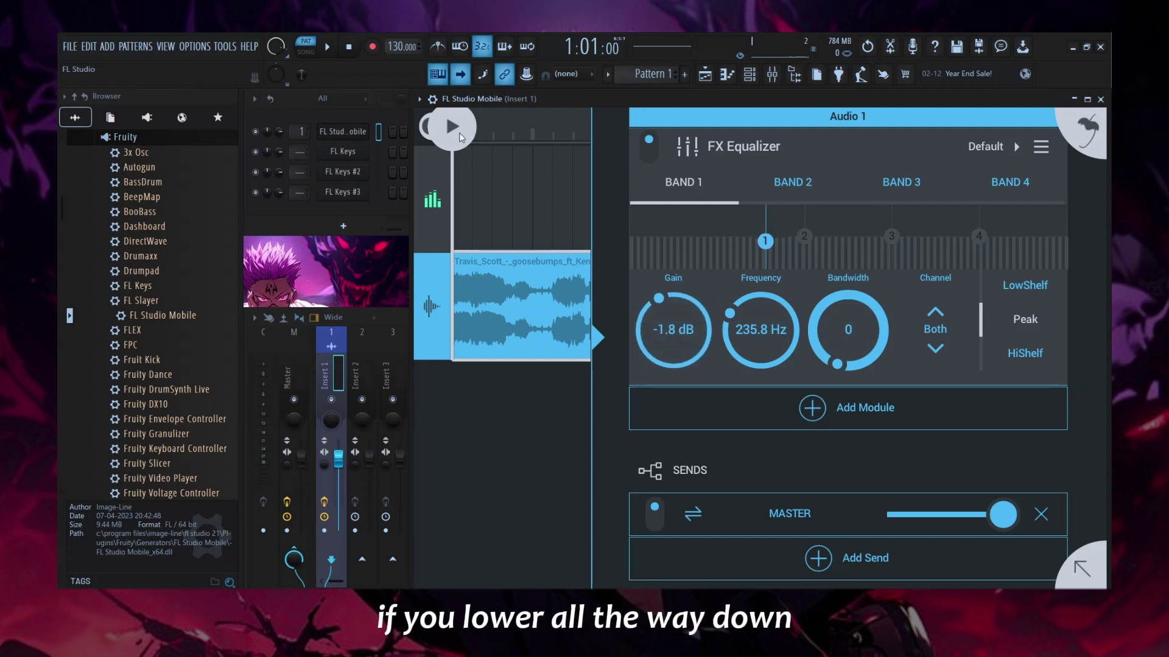
{"action": "left_click", "coordinate": [458, 132]}
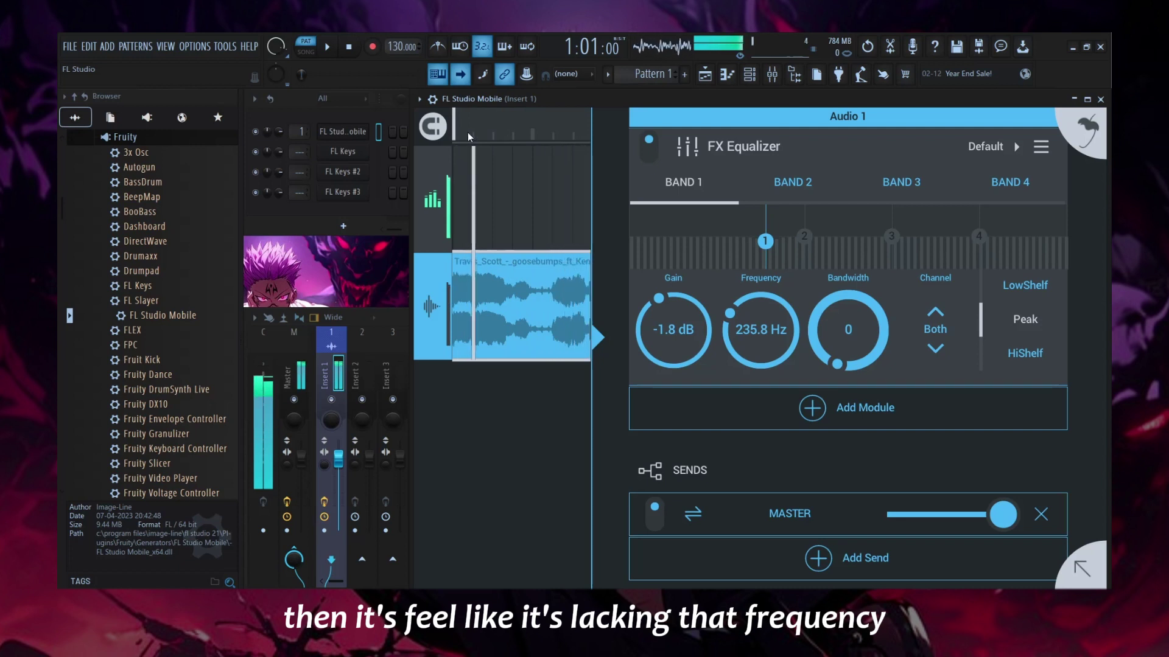
{"action": "left_click", "coordinate": [467, 132]}
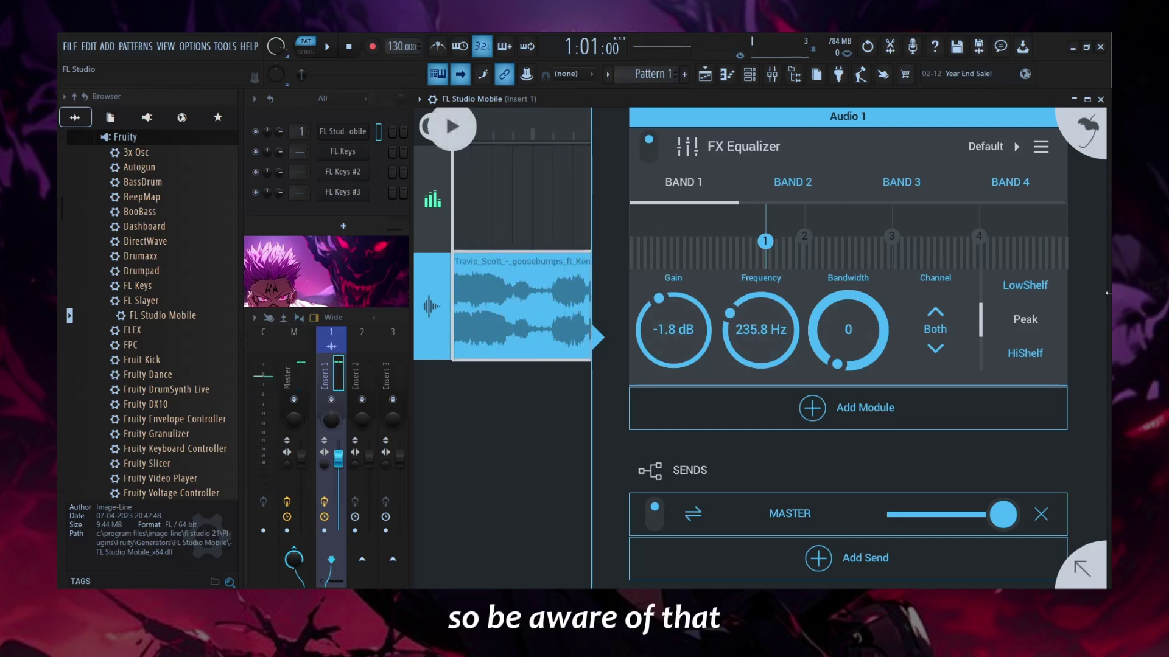
Step: Boost band 2 by 10.5 dB with bandwidth 0 and sweep its frequency to about 258.7 Hz during playback
{"action": "left_click", "coordinate": [802, 237]}
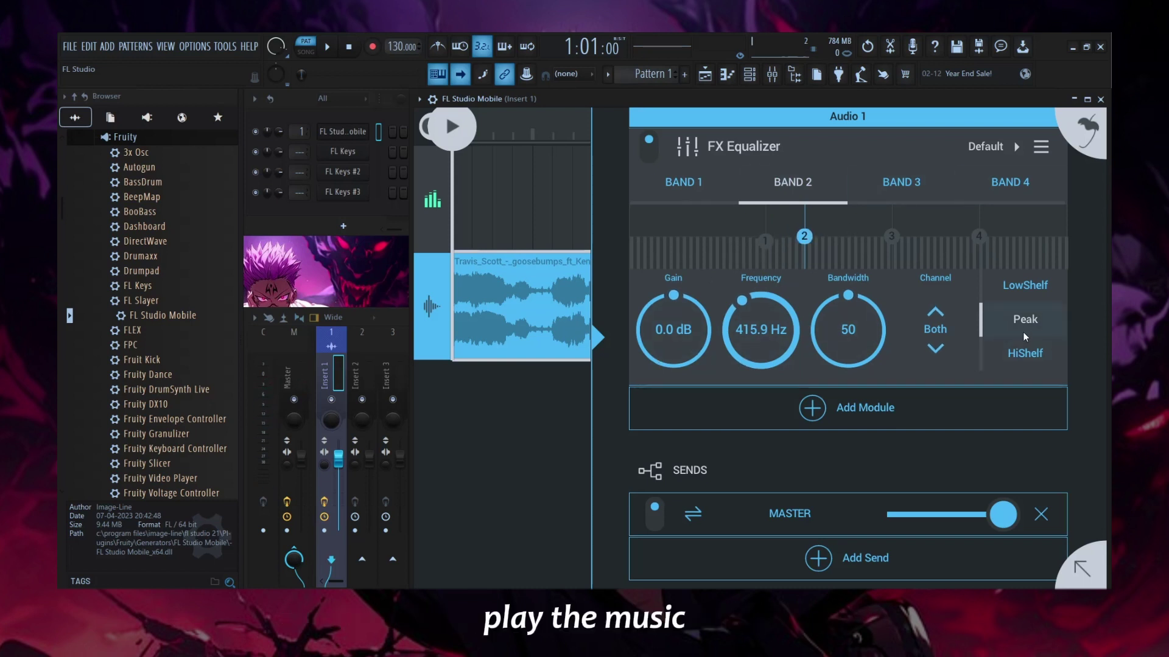
{"action": "left_click_drag", "start_coordinate": [673, 331], "coordinate": [676, 113]}
{"action": "left_click_drag", "start_coordinate": [848, 329], "coordinate": [807, 612]}
{"action": "left_click", "coordinate": [452, 127]}
{"action": "left_click_drag", "start_coordinate": [761, 329], "coordinate": [768, 366]}
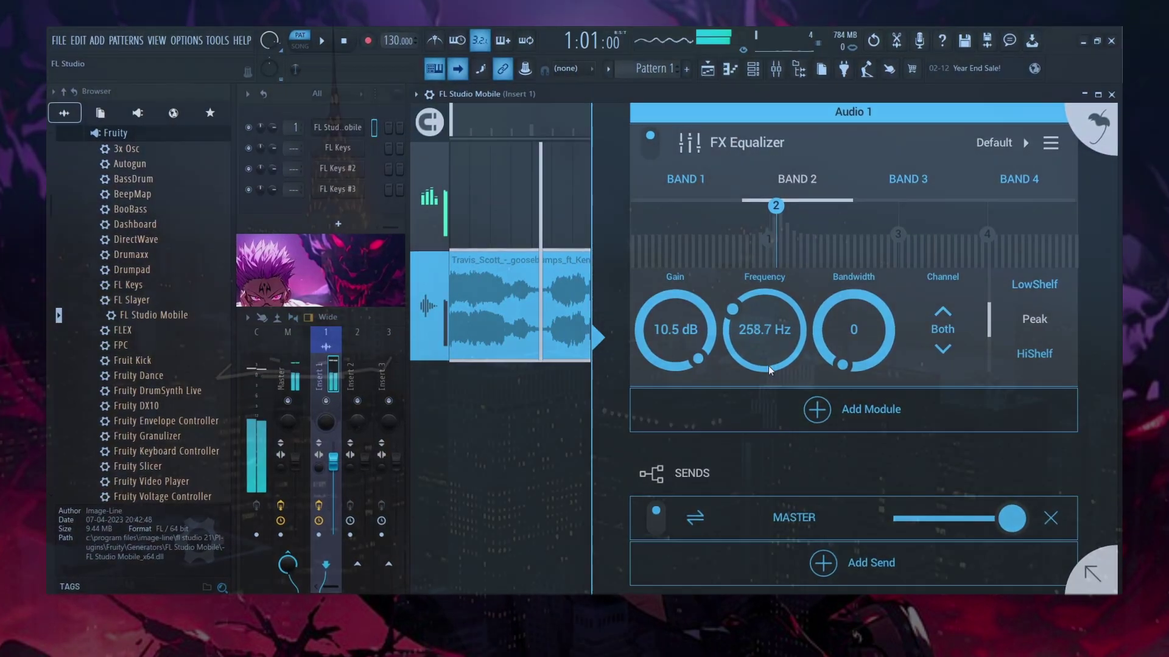
Step: Reduce band 2's gain and toggle playback of the vocal
{"action": "left_click_drag", "start_coordinate": [675, 292], "coordinate": [696, 265]}
{"action": "key", "text": "space"}
{"action": "key", "text": "space"}
Step: Boost band 3 by 10.3 dB with bandwidth 0, sweep its frequency to about 345.5 Hz, and reduce its gain
{"action": "left_click", "coordinate": [904, 232]}
{"action": "left_click_drag", "start_coordinate": [768, 310], "coordinate": [783, 334]}
{"action": "left_click_drag", "start_coordinate": [863, 323], "coordinate": [870, 390]}
{"action": "left_click_drag", "start_coordinate": [739, 340], "coordinate": [795, 329]}
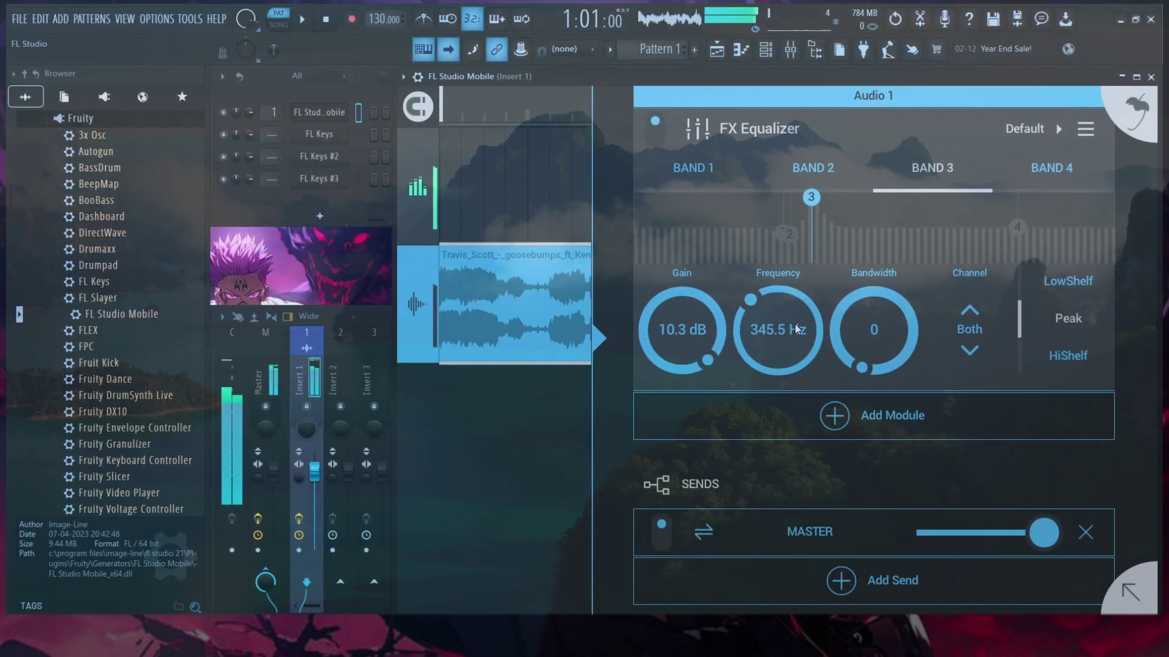
{"action": "left_click_drag", "start_coordinate": [684, 309], "coordinate": [712, 222]}
Step: Set band 4 to 439.2 Hz with bandwidth 0, cut its gain to -1.9 dB, and add a second FX Equalizer
{"action": "left_click", "coordinate": [835, 166]}
{"action": "left_click", "coordinate": [1062, 164]}
{"action": "left_click_drag", "start_coordinate": [785, 304], "coordinate": [791, 401]}
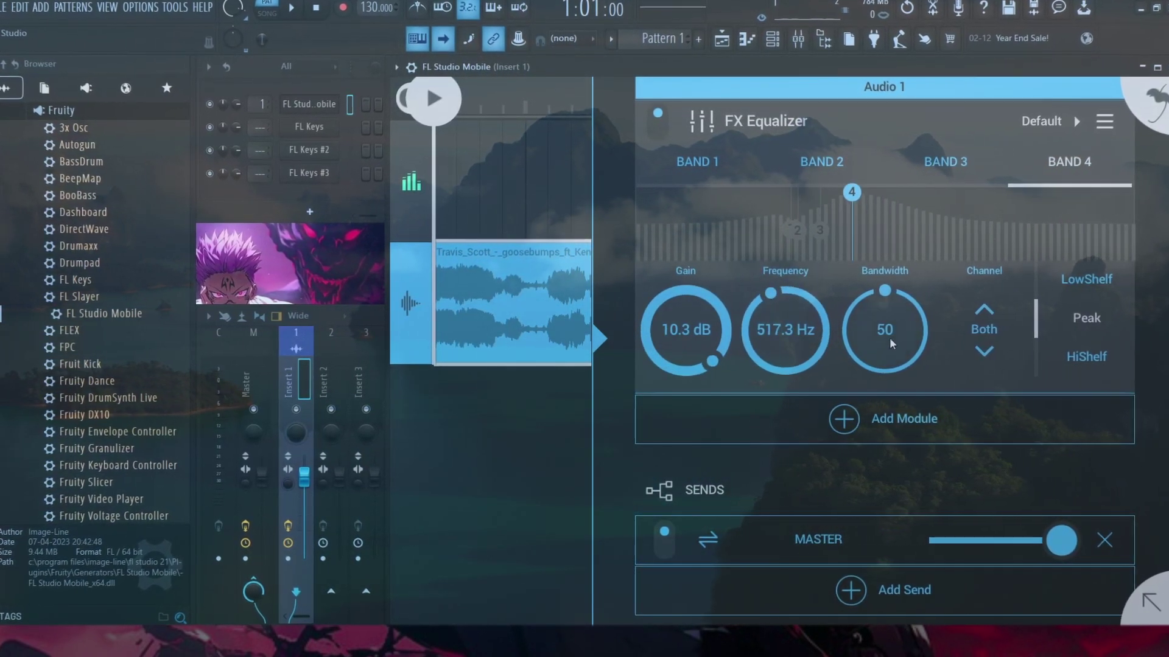
{"action": "left_click_drag", "start_coordinate": [892, 344], "coordinate": [890, 372]}
{"action": "mouse_move", "coordinate": [790, 327]}
{"action": "left_mouse_down"}
{"action": "mouse_move", "coordinate": [809, 299]}
{"action": "mouse_move", "coordinate": [808, 313]}
{"action": "left_mouse_up"}
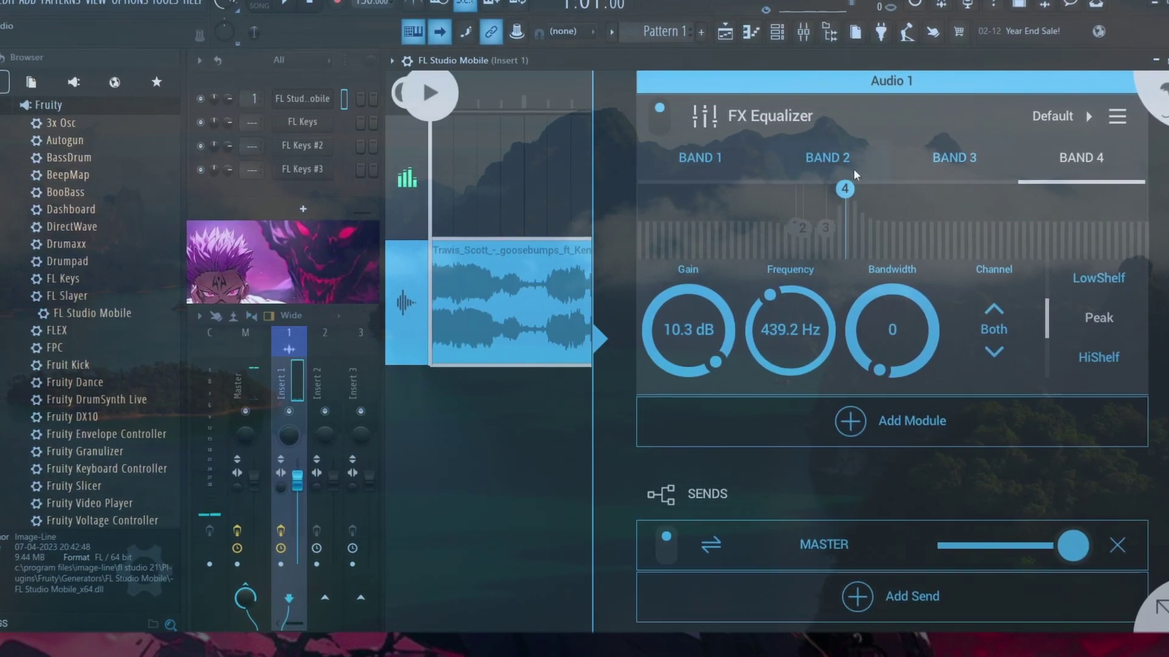
{"action": "left_click_drag", "start_coordinate": [687, 286], "coordinate": [692, 315]}
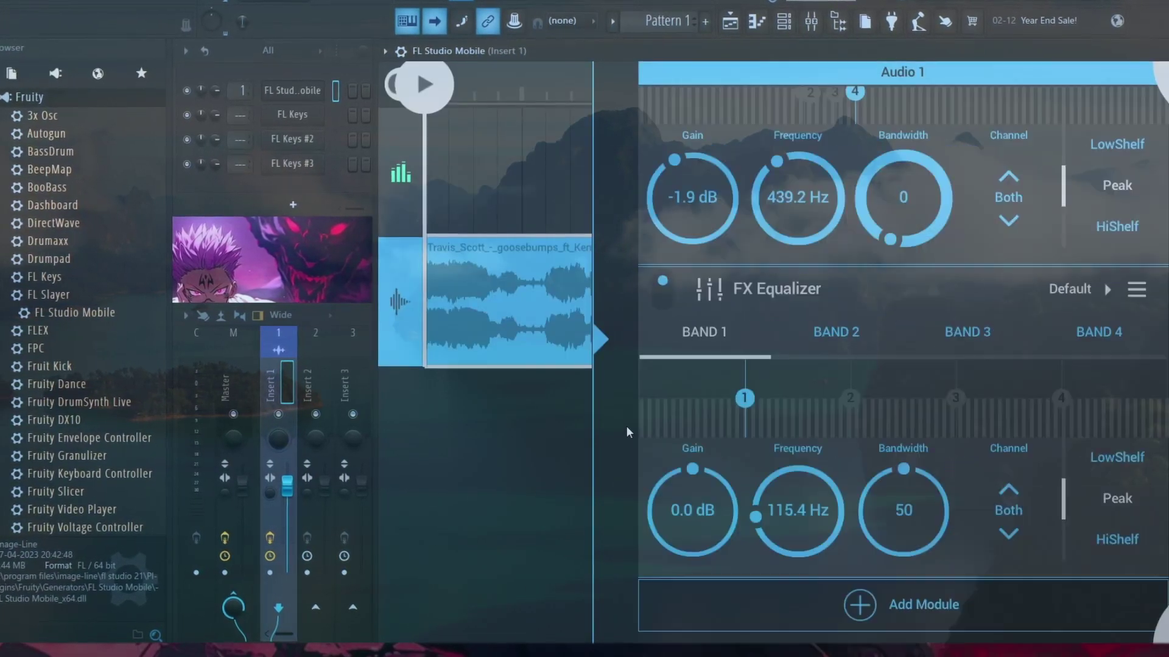
Step: Boost the second equalizer's band 1 to 12.0 dB with bandwidth 0, sweep its frequency around 2.23 kHz, and reduce its gain
{"action": "left_click_drag", "start_coordinate": [682, 542], "coordinate": [676, 509]}
{"action": "left_click_drag", "start_coordinate": [828, 491], "coordinate": [809, 518]}
{"action": "left_click_drag", "start_coordinate": [897, 512], "coordinate": [922, 548]}
{"action": "left_click_drag", "start_coordinate": [715, 363], "coordinate": [994, 284]}
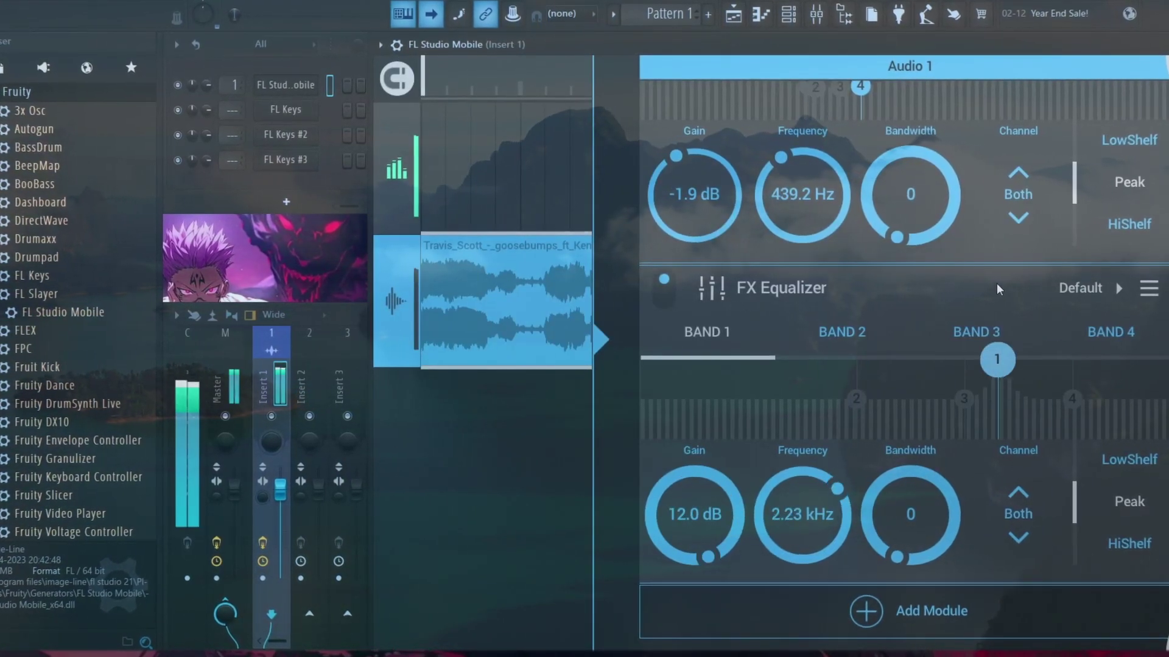
{"action": "mouse_move", "coordinate": [802, 508]}
{"action": "left_mouse_down"}
{"action": "mouse_move", "coordinate": [840, 412]}
{"action": "mouse_move", "coordinate": [816, 586]}
{"action": "mouse_move", "coordinate": [809, 487]}
{"action": "left_mouse_up"}
{"action": "left_click_drag", "start_coordinate": [693, 508], "coordinate": [769, 412]}
Step: Narrow the second equalizer's band 2, sweep its frequency to find a harsh spot, and adjust its gain
{"action": "left_click", "coordinate": [850, 331]}
{"action": "left_click_drag", "start_coordinate": [906, 521], "coordinate": [925, 487]}
{"action": "left_click_drag", "start_coordinate": [818, 524], "coordinate": [837, 466]}
{"action": "key", "text": "space"}
{"action": "left_click_drag", "start_coordinate": [695, 478], "coordinate": [713, 304]}
Step: Set the second equalizer's band 3 to 1.22 kHz with bandwidth 0 and cut its gain to -1.8 dB
{"action": "left_click", "coordinate": [1003, 333]}
{"action": "left_click_drag", "start_coordinate": [928, 536], "coordinate": [908, 651]}
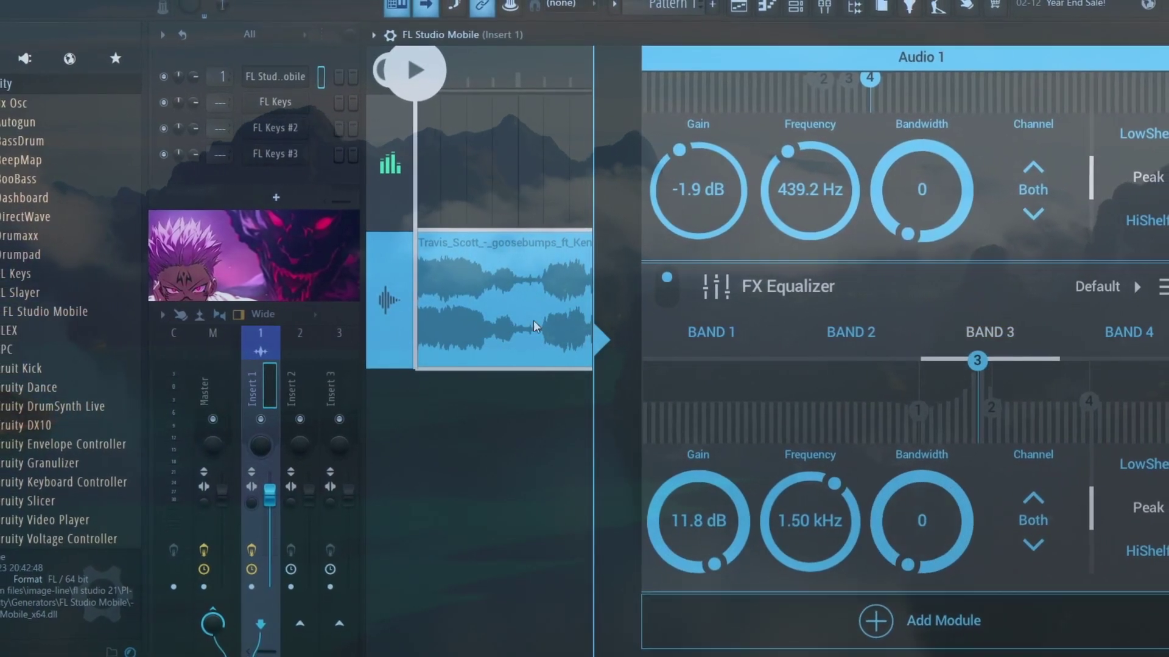
{"action": "mouse_move", "coordinate": [809, 522]}
{"action": "left_mouse_down"}
{"action": "mouse_move", "coordinate": [815, 574]}
{"action": "mouse_move", "coordinate": [816, 523]}
{"action": "mouse_move", "coordinate": [806, 524]}
{"action": "left_mouse_up"}
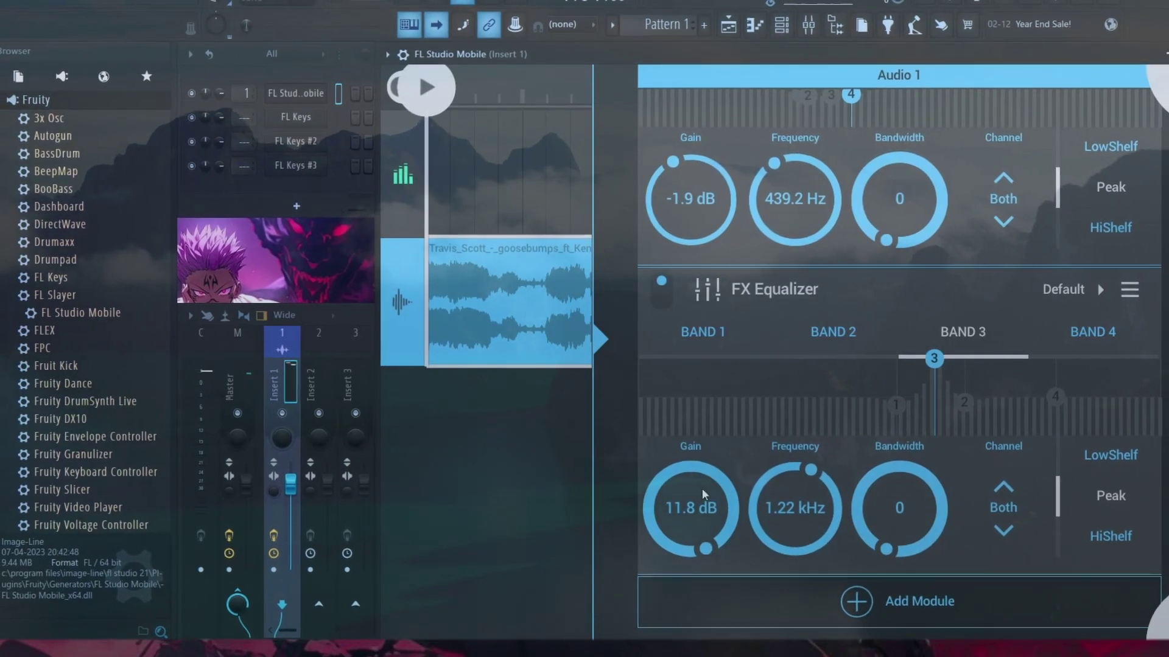
{"action": "left_click_drag", "start_coordinate": [702, 488], "coordinate": [940, 513]}
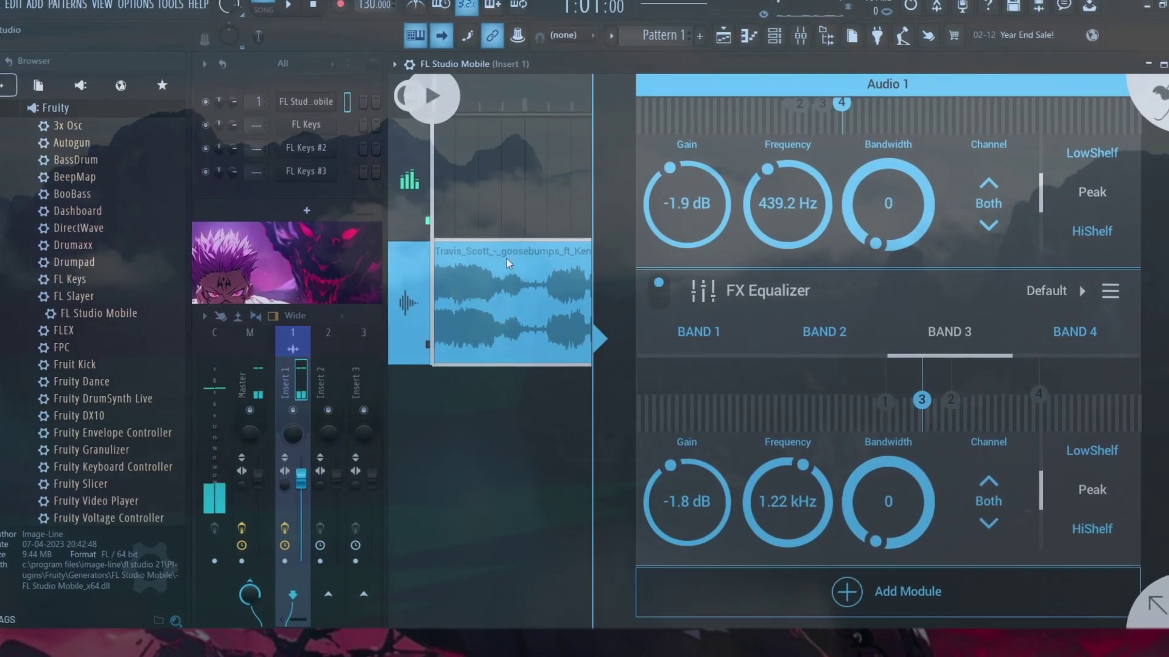
Step: Make the second equalizer's band 4 a HiShelf at 3.63 kHz with a gain of -5.0 dB
{"action": "left_click", "coordinate": [1038, 395]}
{"action": "left_click", "coordinate": [1092, 529]}
{"action": "left_click_drag", "start_coordinate": [706, 496], "coordinate": [684, 538]}
{"action": "key", "text": "space"}
{"action": "left_click_drag", "start_coordinate": [683, 487], "coordinate": [692, 426]}
{"action": "left_click_drag", "start_coordinate": [768, 505], "coordinate": [765, 515]}
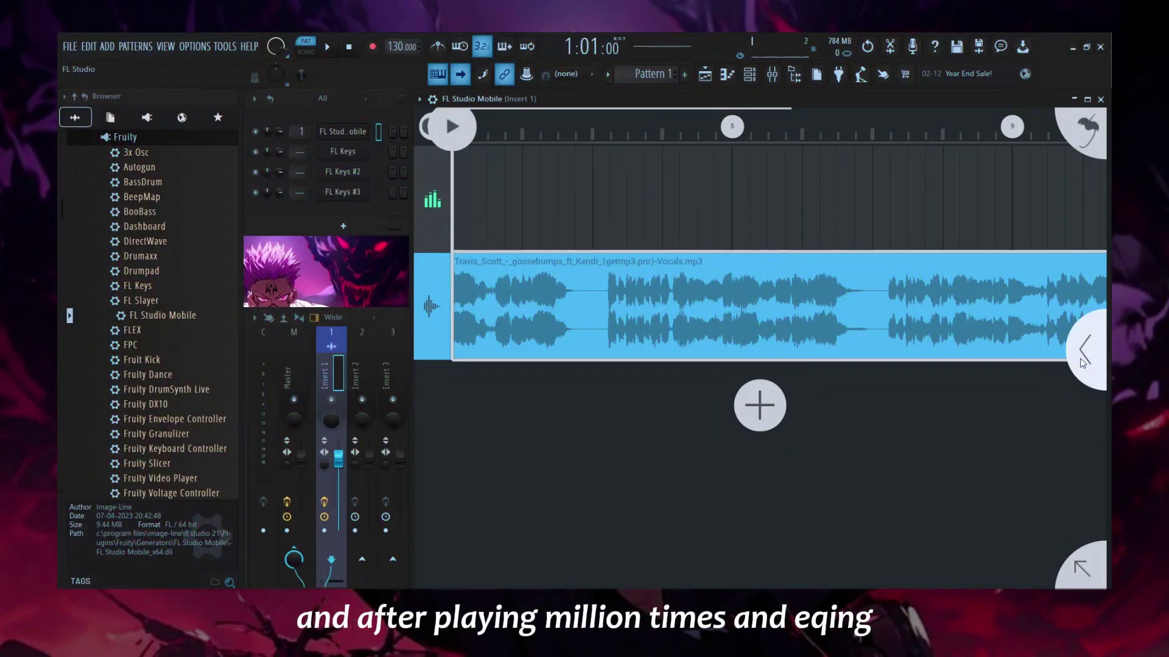
{"action": "left_click", "coordinate": [1078, 358]}
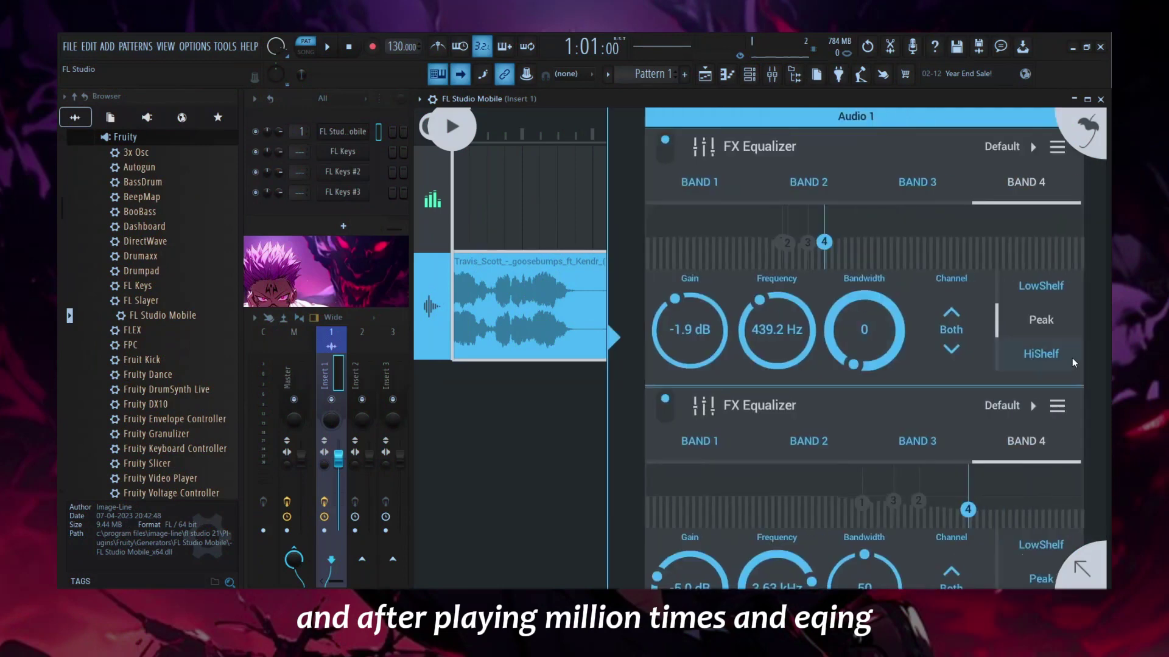
Step: Add a Reverb 2 effect below the second equalizer and set its size to 37%
{"action": "scroll", "coordinate": [676, 386], "scroll_direction": "down", "scroll_amount": 3}
{"action": "scroll", "coordinate": [613, 436], "scroll_direction": "down", "scroll_amount": 2}
{"action": "left_click", "coordinate": [762, 375]}
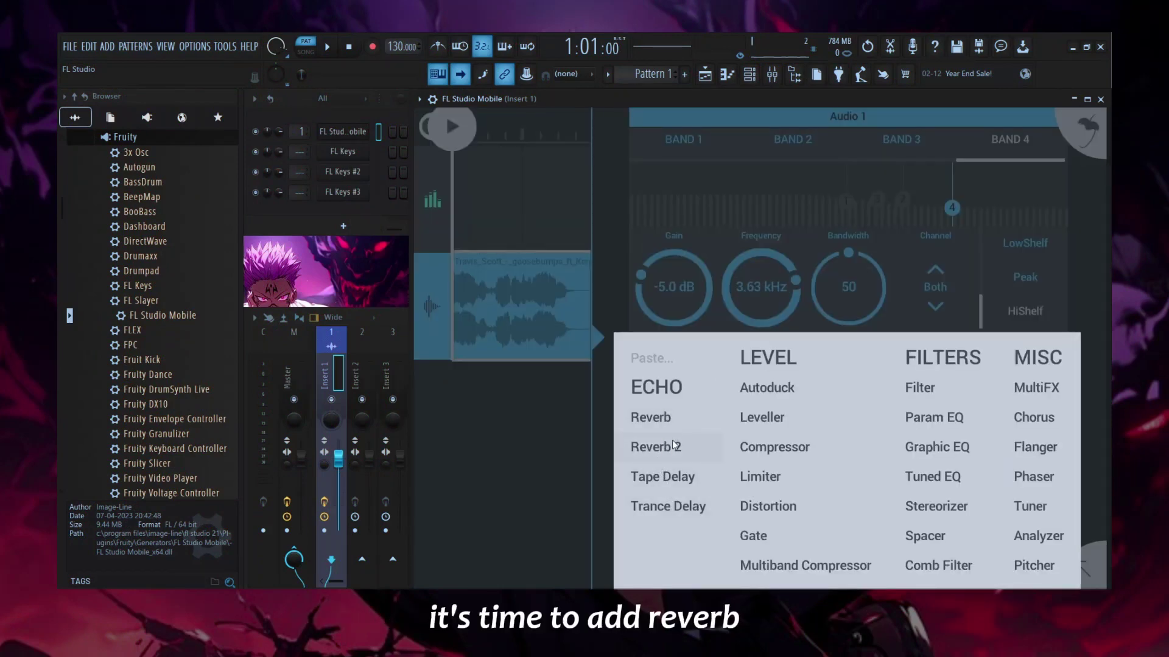
{"action": "left_click", "coordinate": [673, 446]}
{"action": "scroll", "coordinate": [608, 444], "scroll_direction": "down", "scroll_amount": 1}
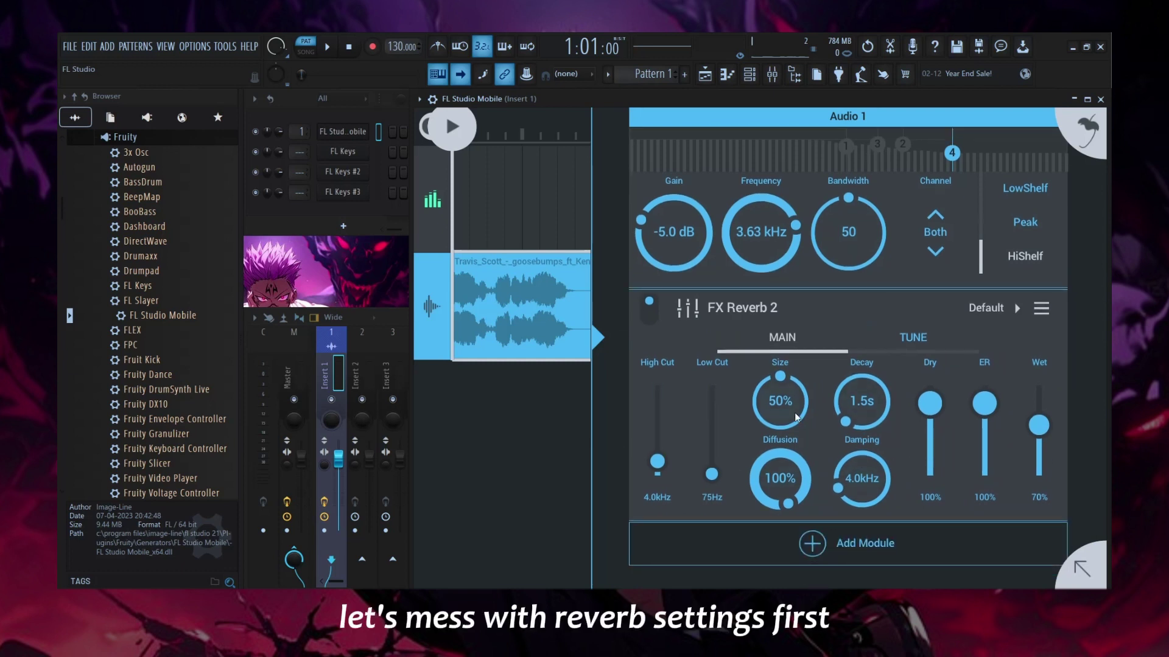
{"action": "left_click_drag", "start_coordinate": [796, 417], "coordinate": [810, 495]}
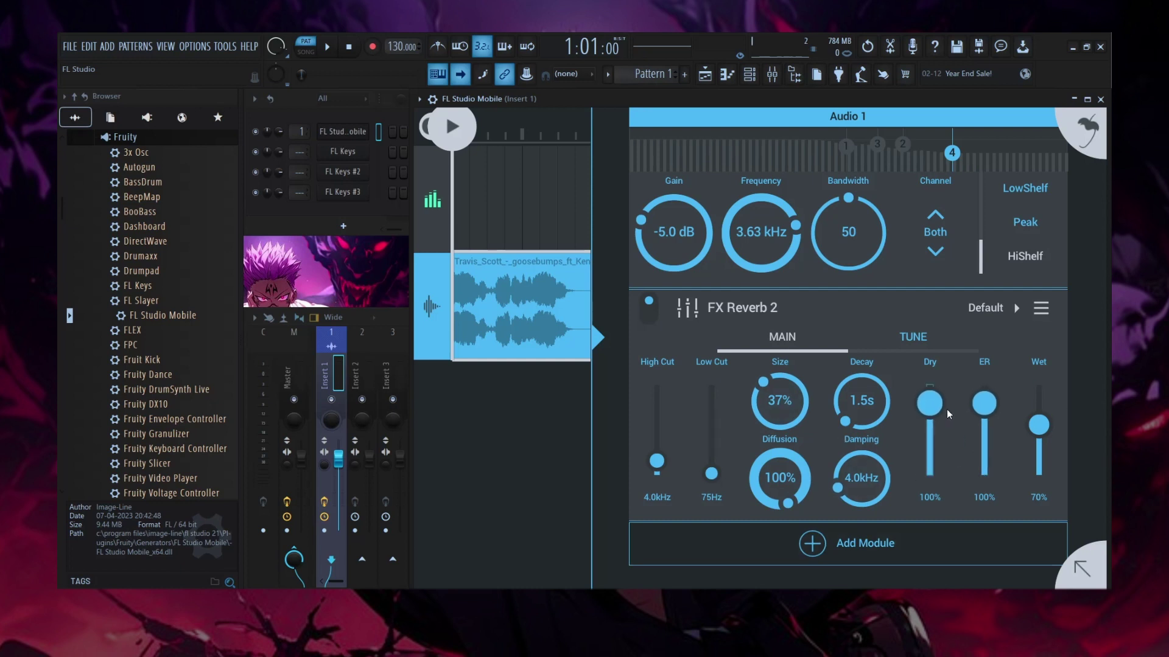
Step: Play the vocal and set the reverb's size to 34%, its ER level to 64% and its wet level to 57%
{"action": "left_click_drag", "start_coordinate": [992, 410], "coordinate": [1040, 464]}
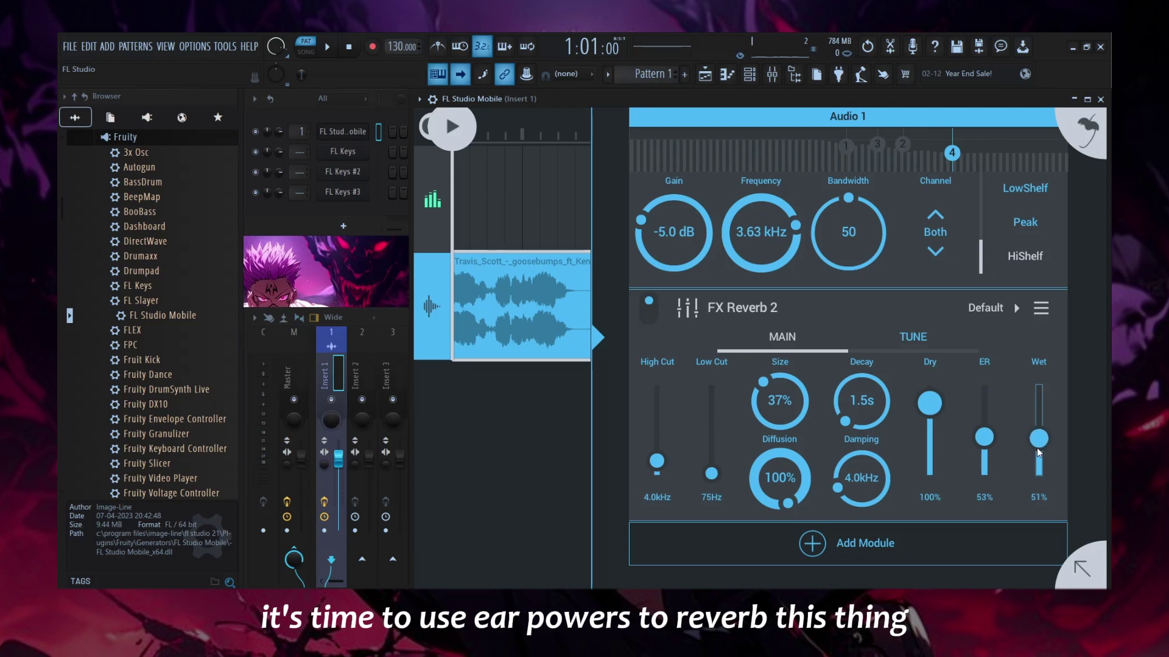
{"action": "left_click", "coordinate": [452, 126]}
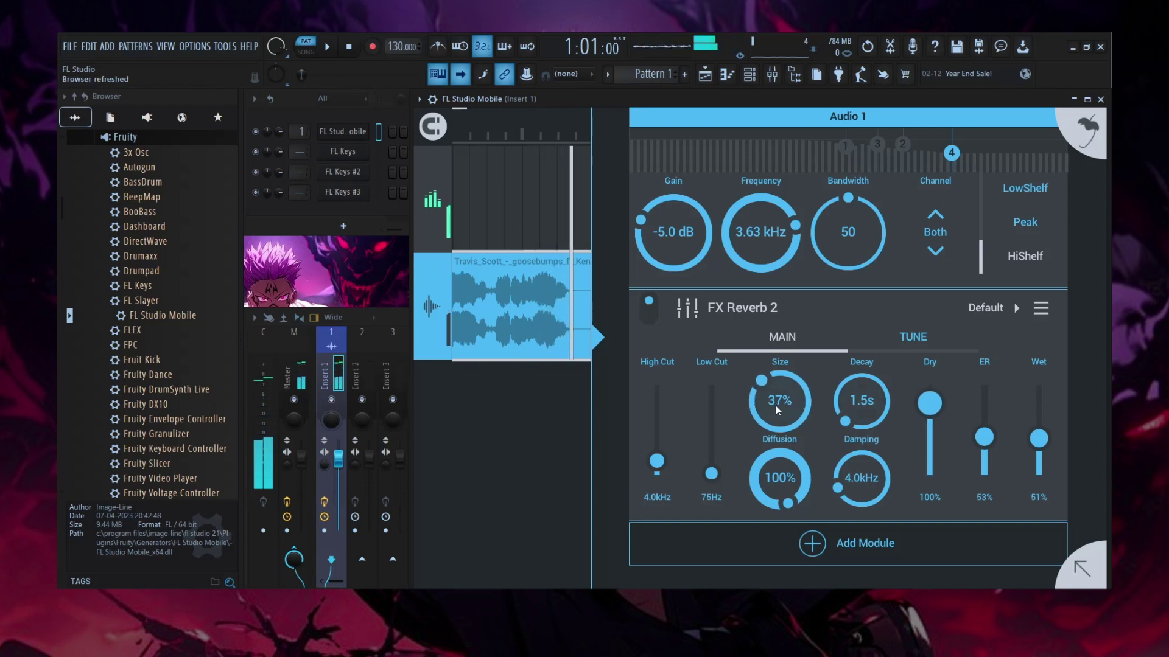
{"action": "left_click_drag", "start_coordinate": [780, 417], "coordinate": [780, 421]}
{"action": "left_click_drag", "start_coordinate": [984, 437], "coordinate": [1046, 433]}
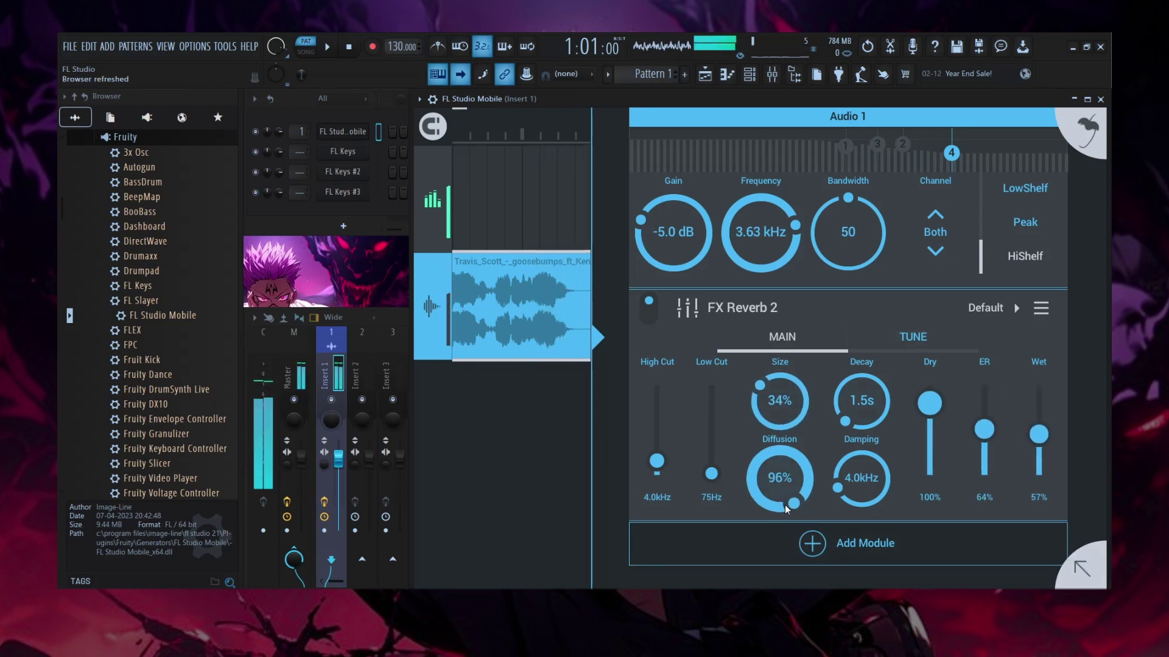
Step: Set the reverb's diffusion to 88% and its high cut to 10.5 kHz, and stop the vocal's playback
{"action": "left_click_drag", "start_coordinate": [784, 505], "coordinate": [794, 560]}
{"action": "left_click_drag", "start_coordinate": [663, 461], "coordinate": [670, 433]}
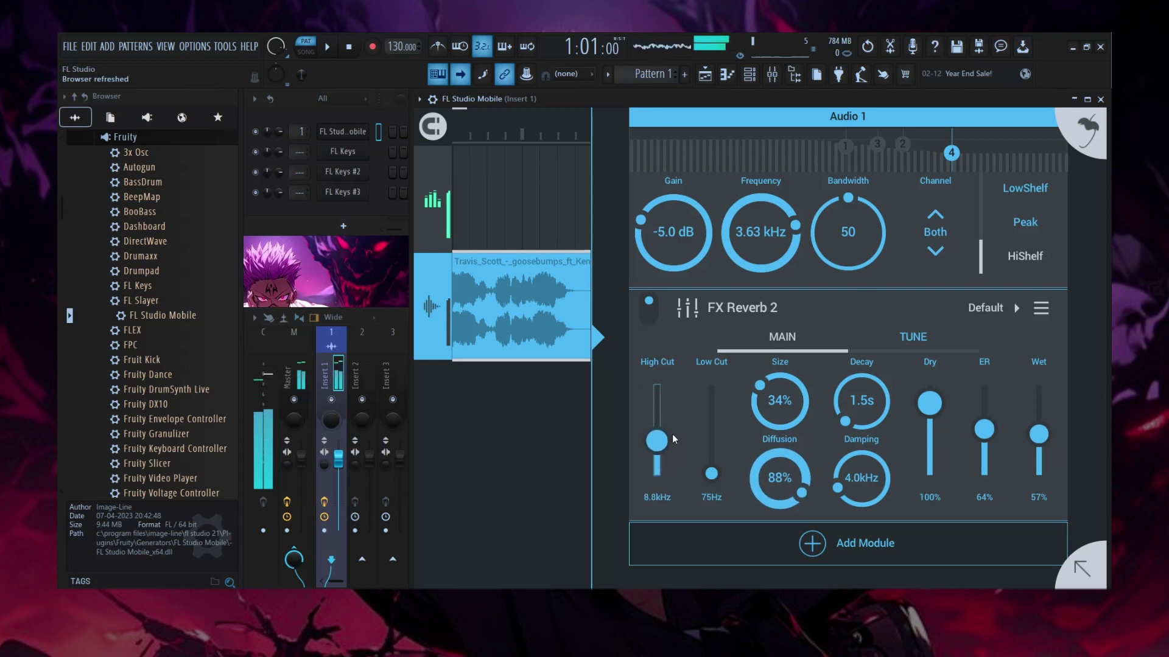
{"action": "left_click", "coordinate": [595, 338]}
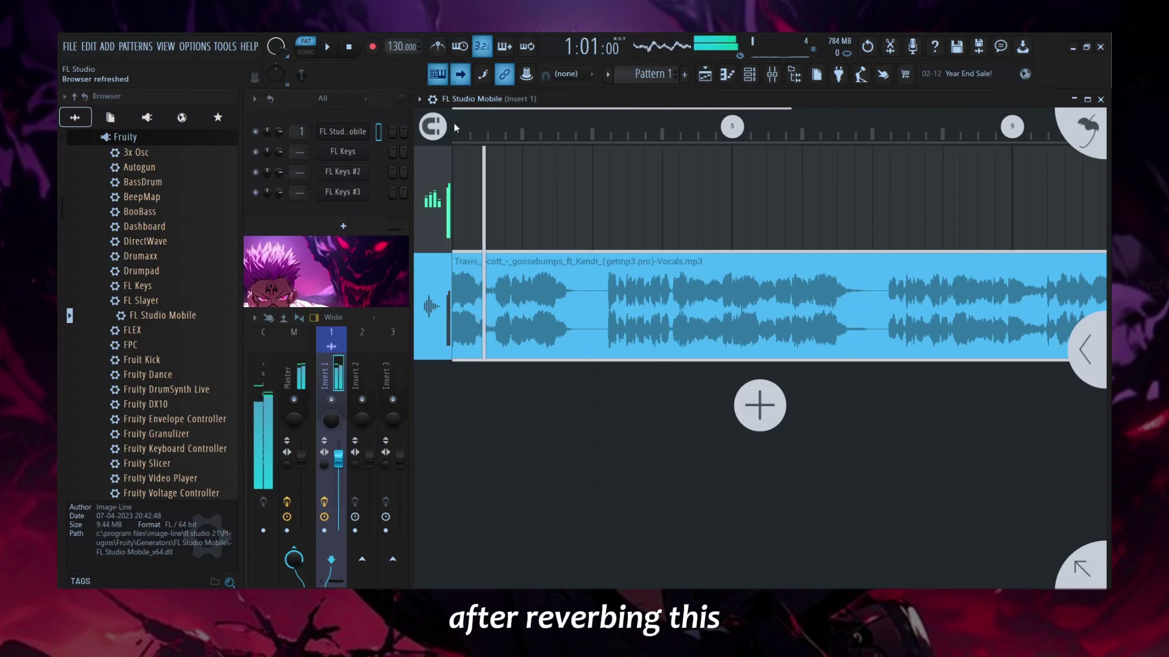
{"action": "key", "text": "space"}
Step: Add a MultiFX effect below the reverb on the Audio 1 track, keeping its default delay settings
{"action": "left_click", "coordinate": [1076, 349]}
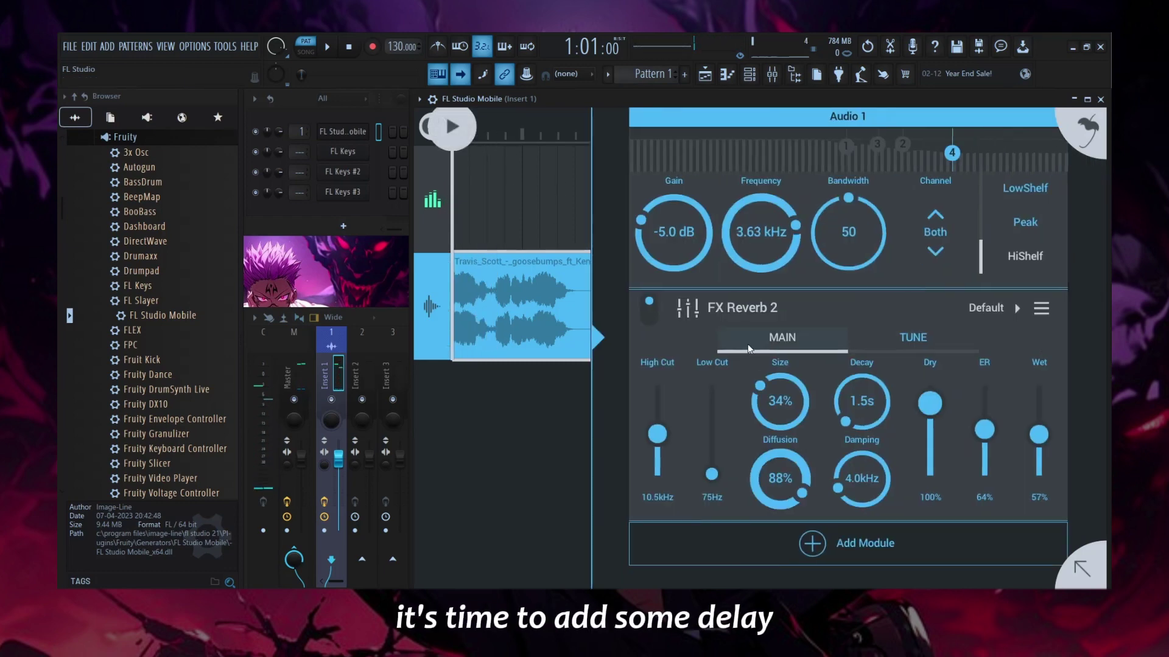
{"action": "scroll", "coordinate": [620, 426], "scroll_direction": "down", "scroll_amount": 2}
{"action": "left_click", "coordinate": [730, 454]}
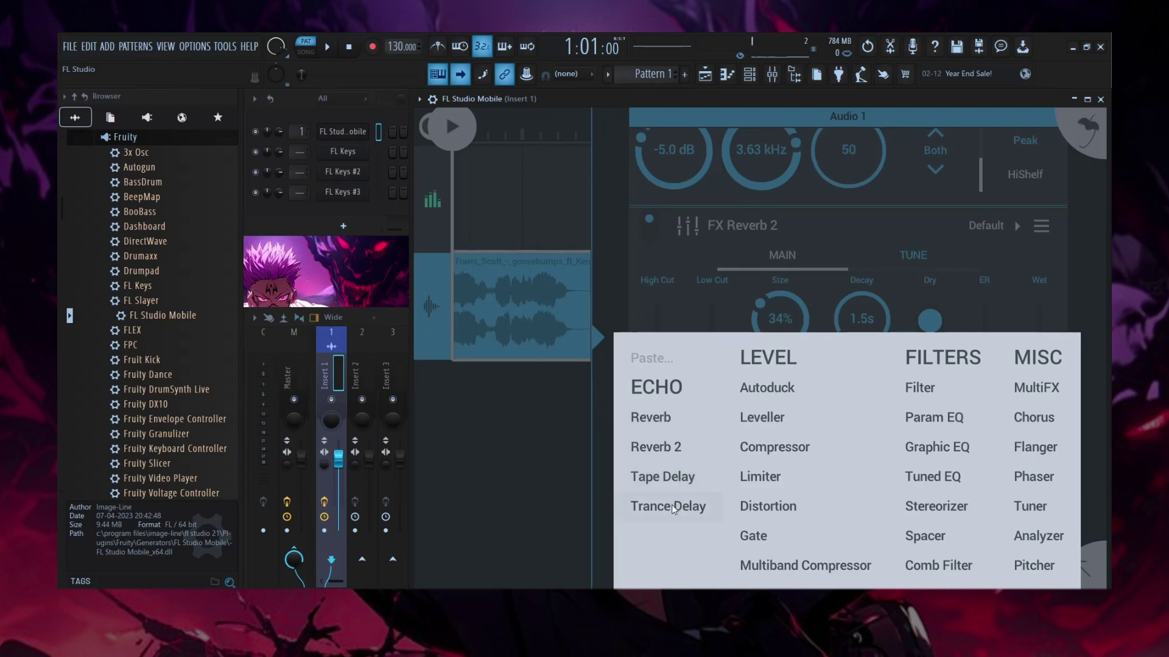
{"action": "left_click", "coordinate": [1027, 390]}
{"action": "scroll", "coordinate": [601, 432], "scroll_direction": "down", "scroll_amount": 1}
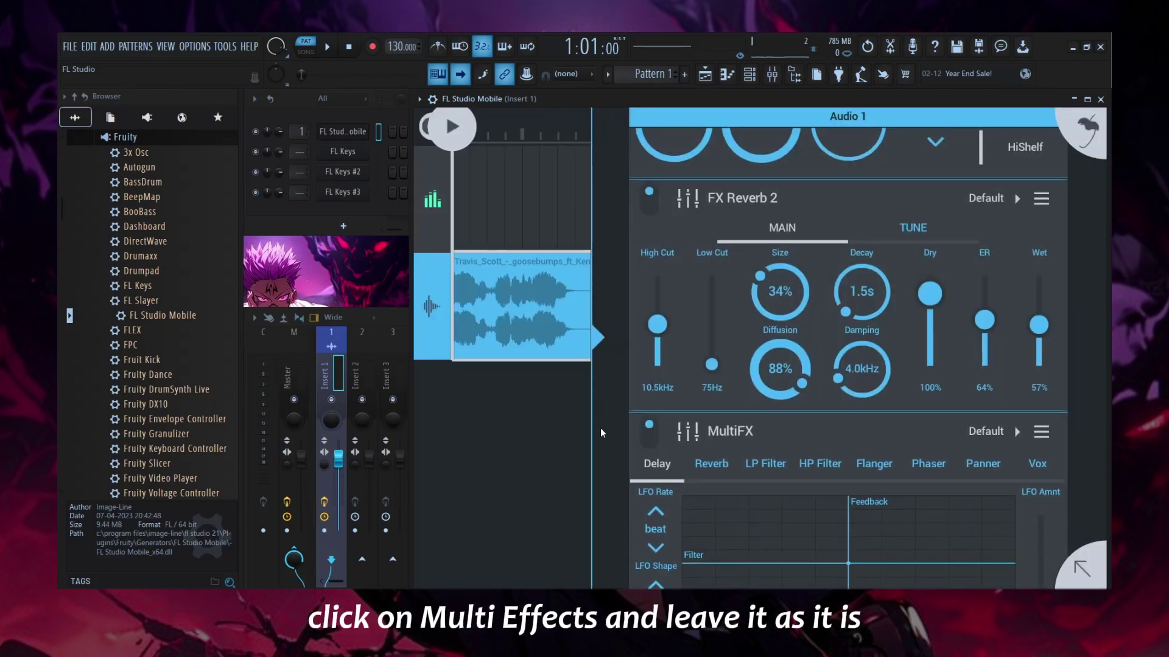
{"action": "scroll", "coordinate": [601, 432], "scroll_direction": "down", "scroll_amount": 2}
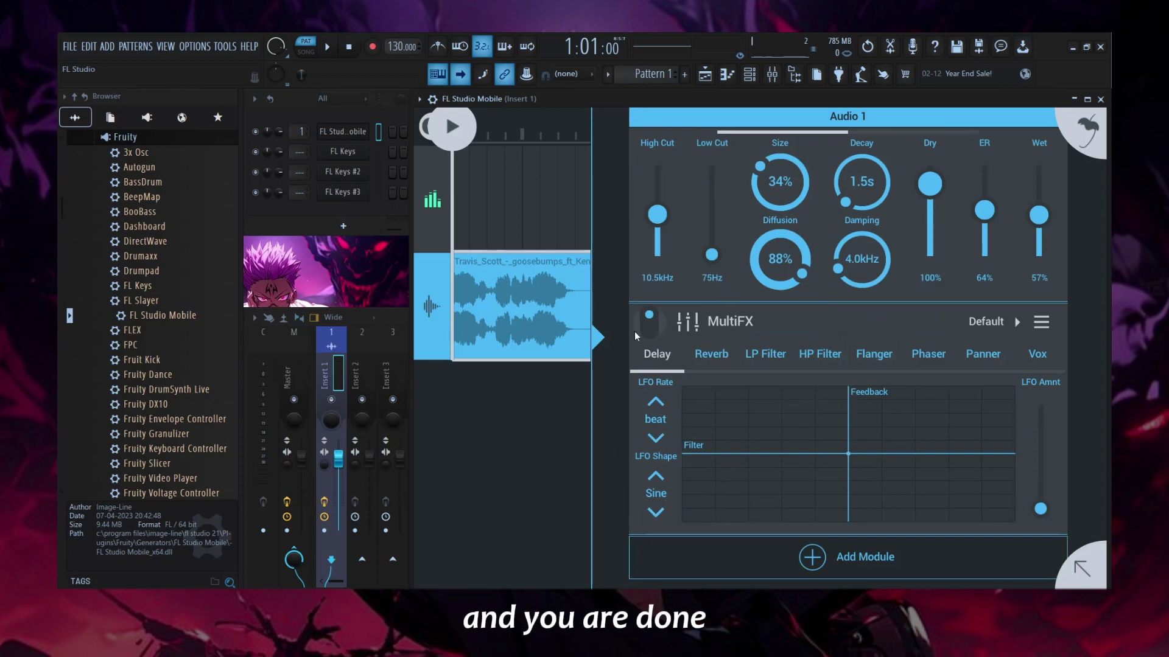
Step: Close the effects rack and audition the processed vocal from a point shortly after its start
{"action": "left_click", "coordinate": [596, 339]}
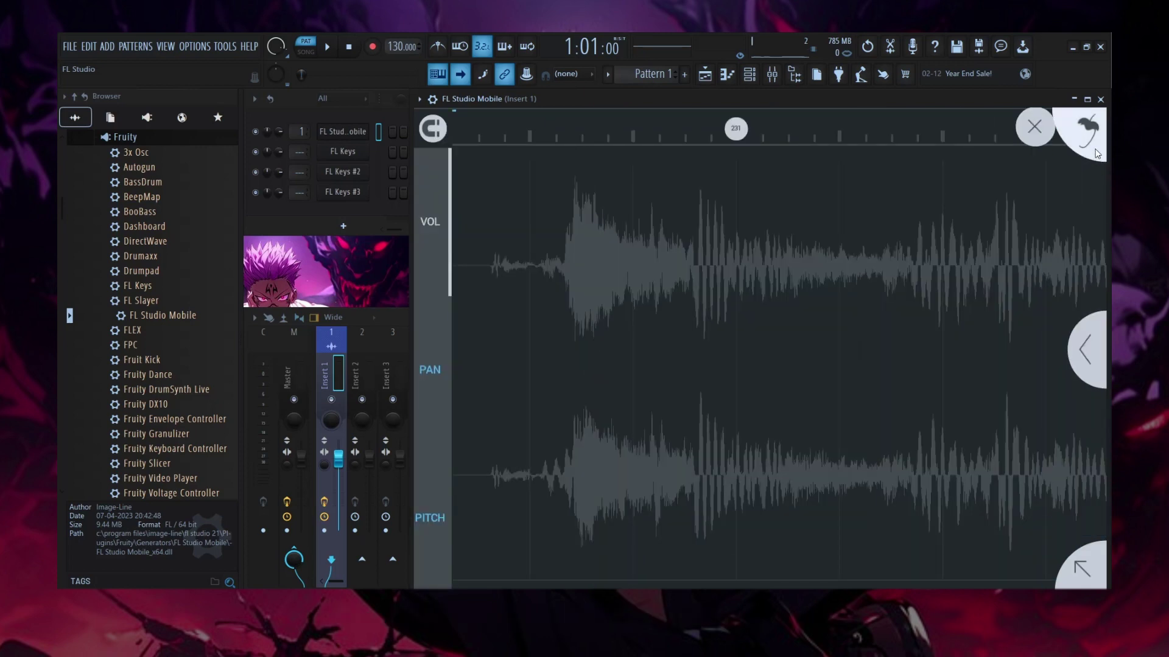
{"action": "left_click", "coordinate": [1096, 151]}
{"action": "left_click", "coordinate": [454, 125]}
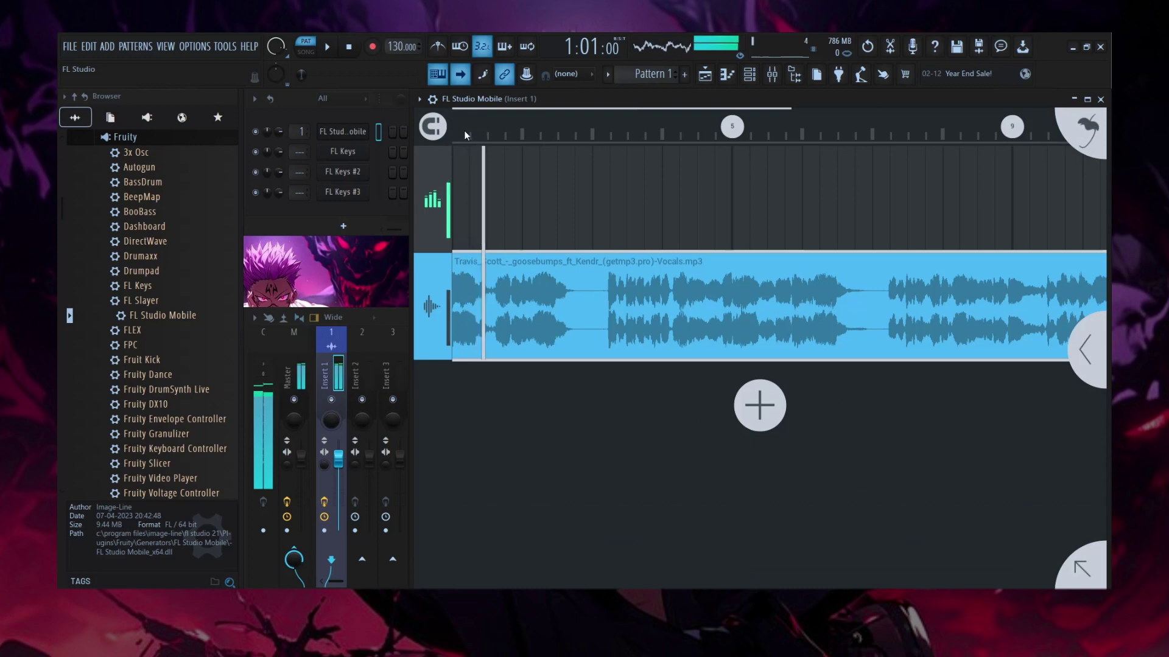
{"action": "left_click", "coordinate": [464, 130]}
{"action": "left_click", "coordinate": [510, 131]}
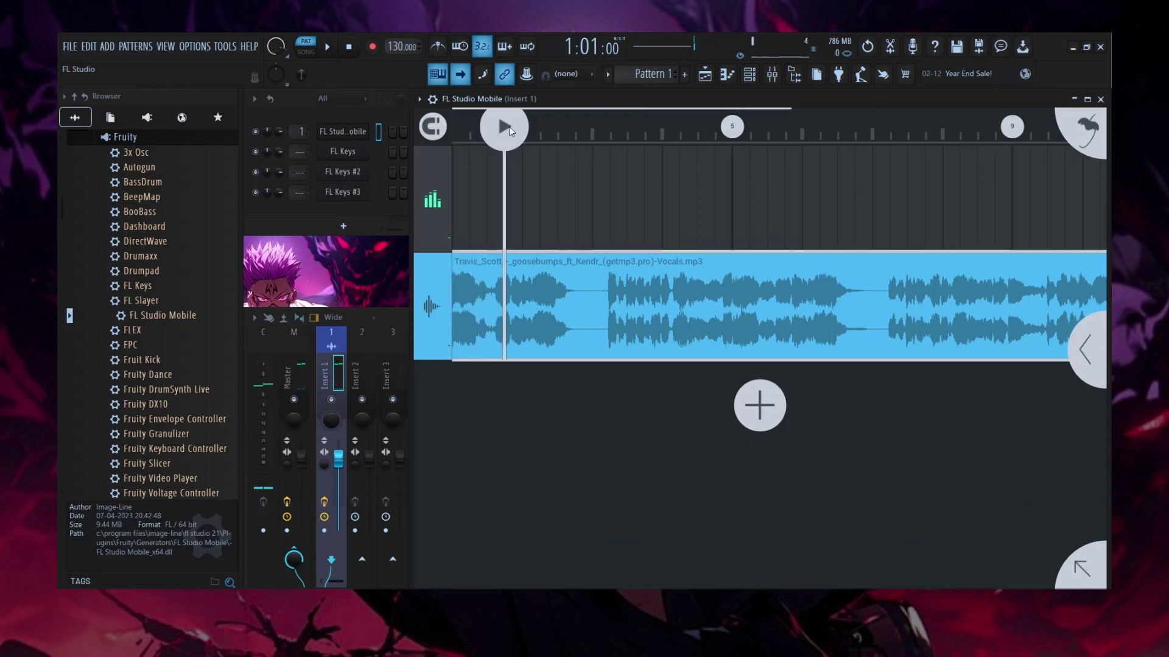
{"action": "left_click", "coordinate": [505, 127]}
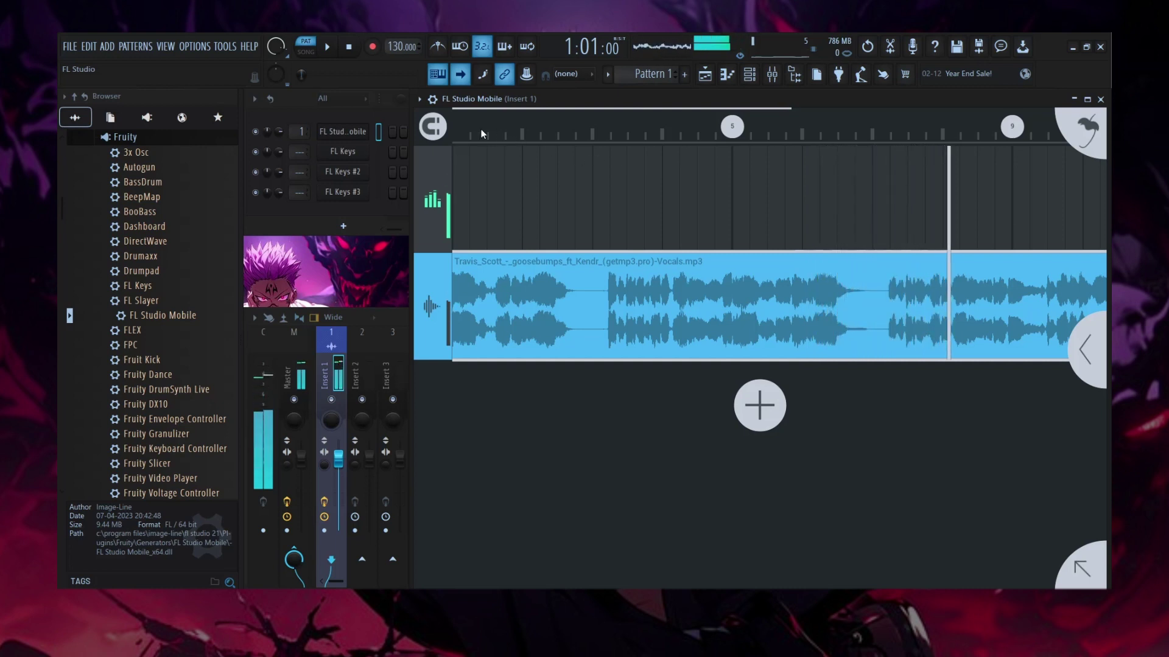
{"action": "key", "text": "space"}
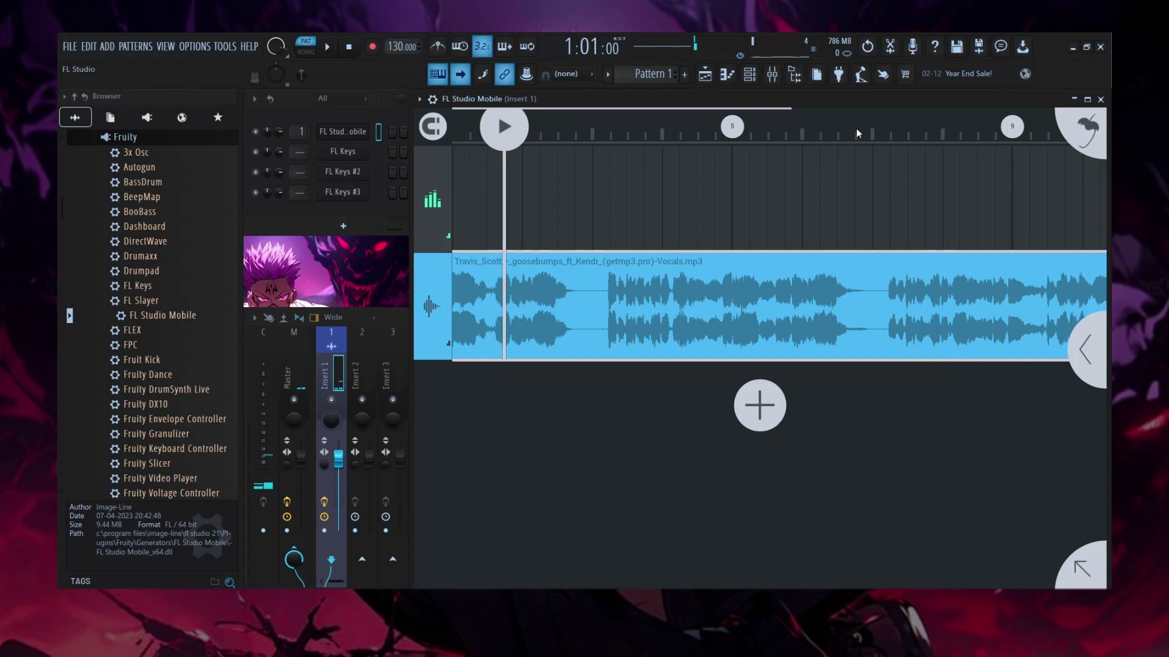